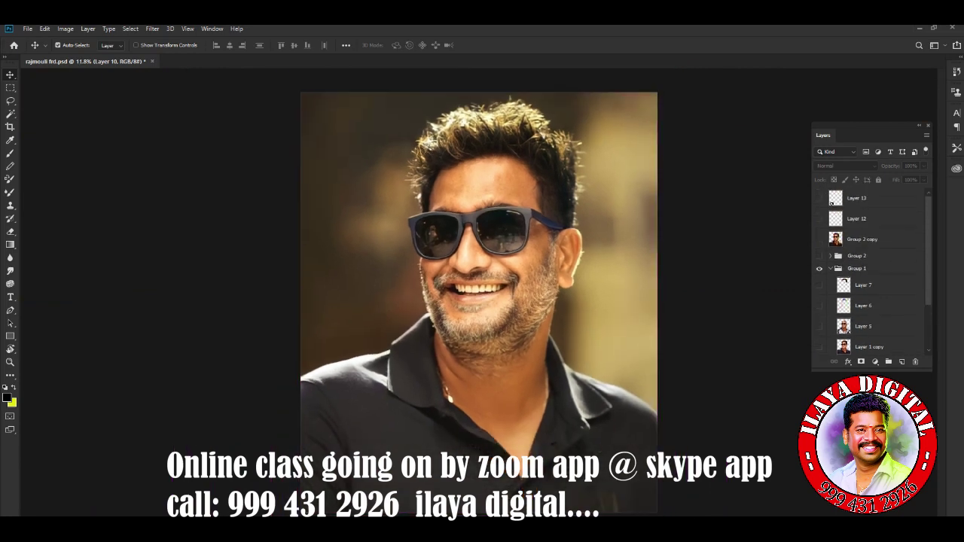
Compare the painted portrait with the original photo by toggling it and Group 1, zoomed on the face
{"action": "left_click", "coordinate": [820, 240]}
{"action": "left_click", "coordinate": [819, 240]}
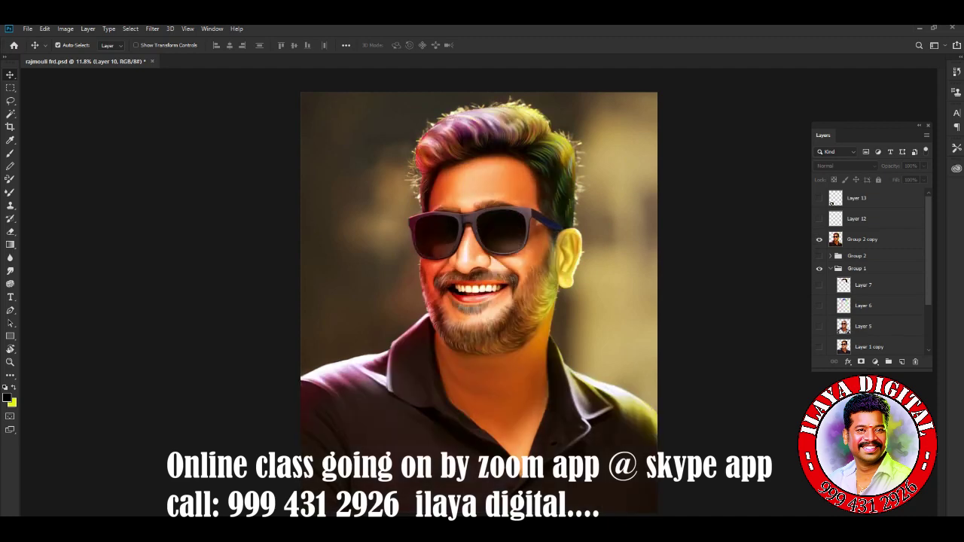
{"action": "left_click", "coordinate": [820, 239]}
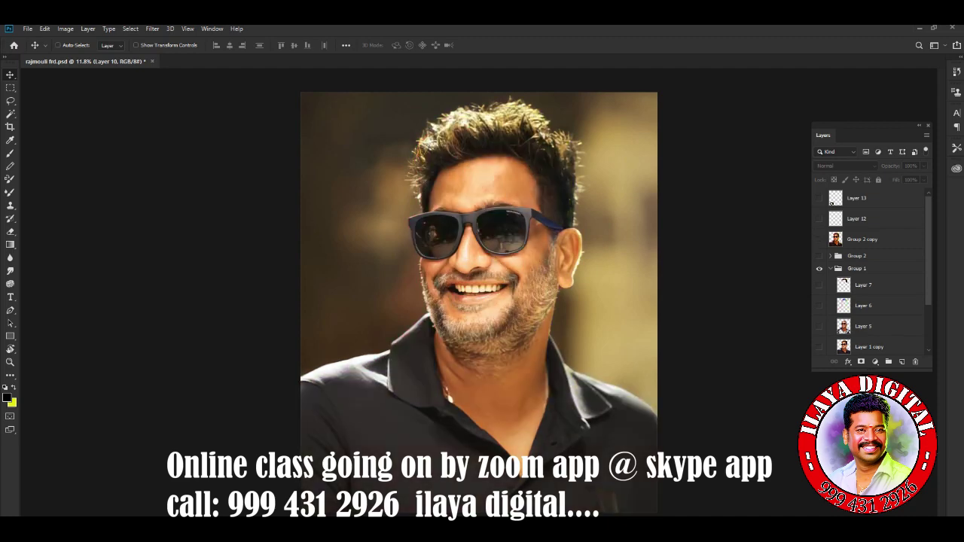
{"action": "key", "text": "ctrl+plus"}
{"action": "scroll", "coordinate": [482, 293], "scroll_direction": "up", "scroll_amount": 3}
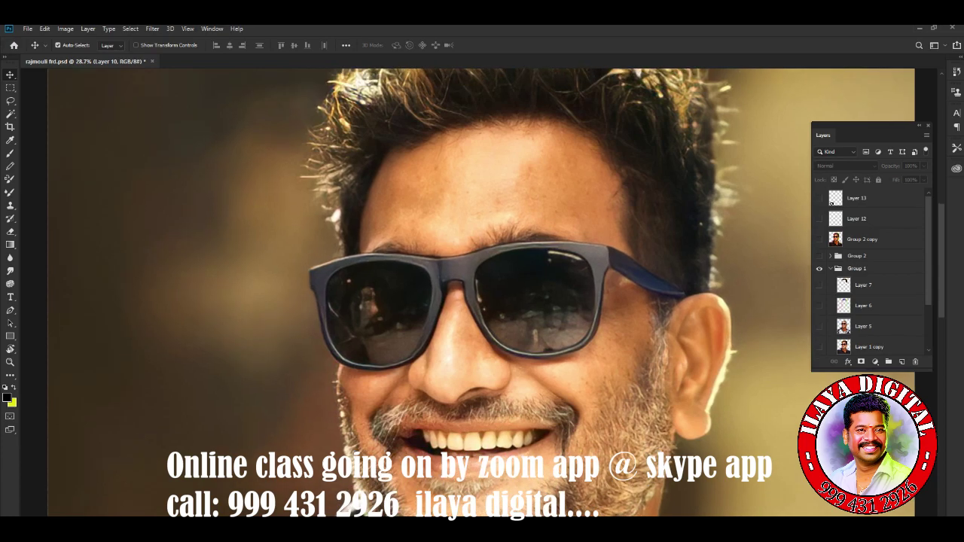
{"action": "left_click", "coordinate": [819, 239]}
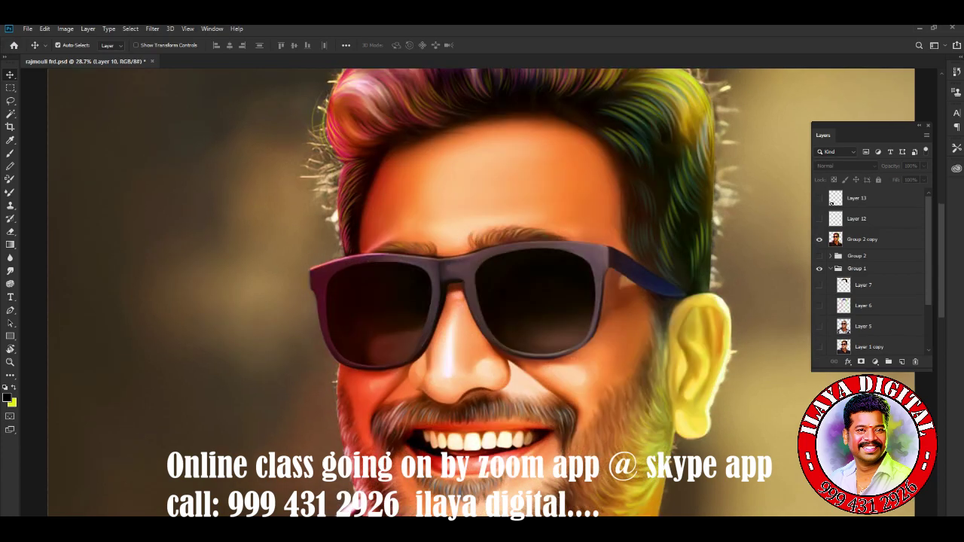
{"action": "scroll", "coordinate": [452, 301], "scroll_direction": "up", "scroll_amount": 3}
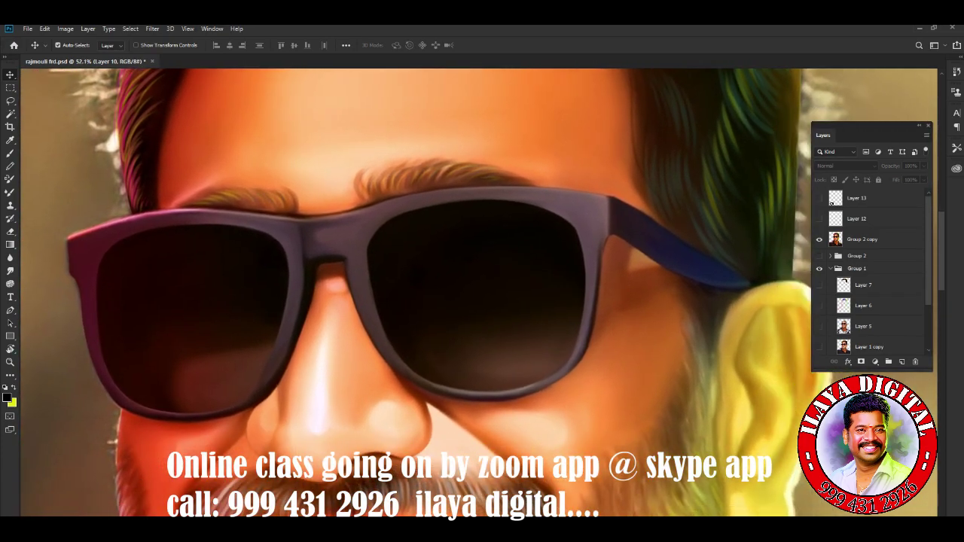
{"action": "scroll", "coordinate": [482, 294], "scroll_direction": "right", "scroll_amount": 2}
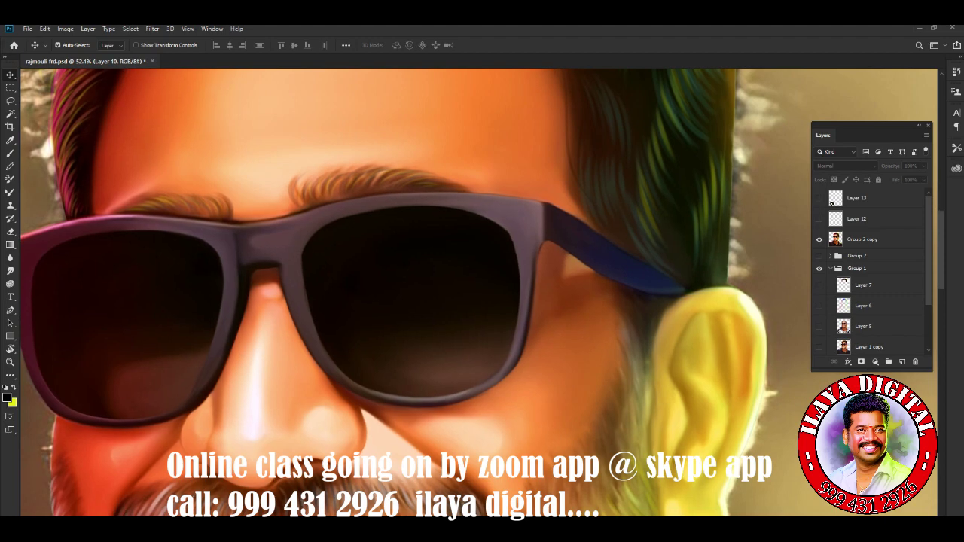
{"action": "left_click", "coordinate": [819, 269]}
{"action": "left_click", "coordinate": [820, 268]}
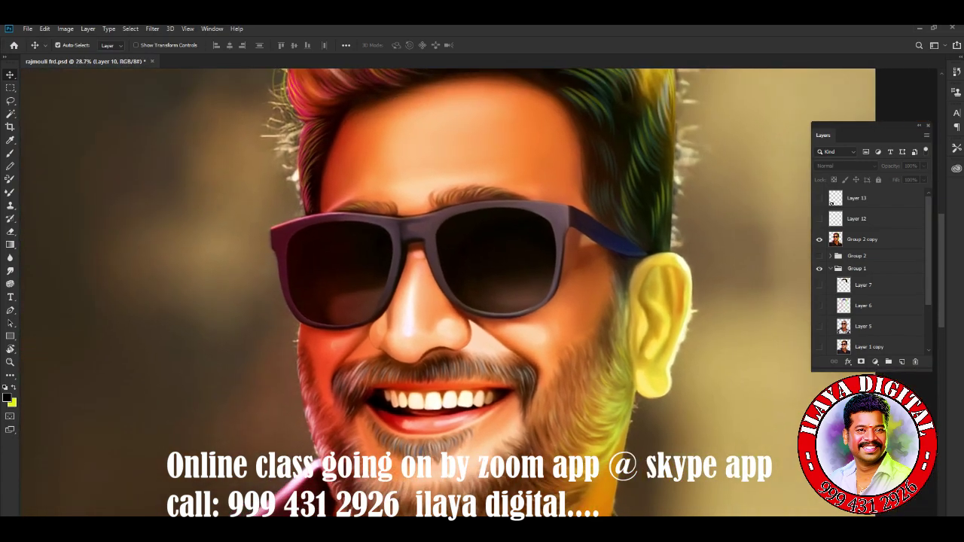
{"action": "left_click", "coordinate": [819, 238]}
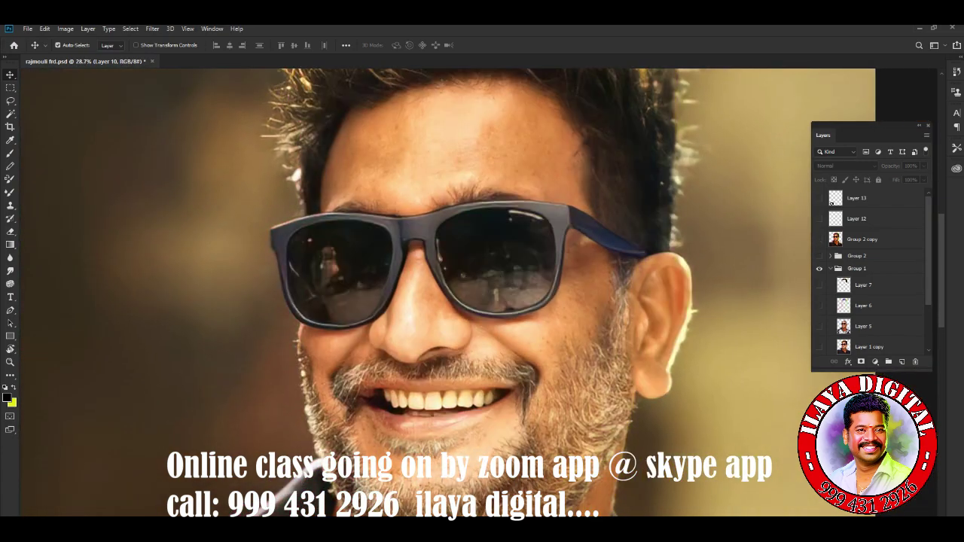
{"action": "scroll", "coordinate": [873, 271], "scroll_direction": "down", "scroll_amount": 3}
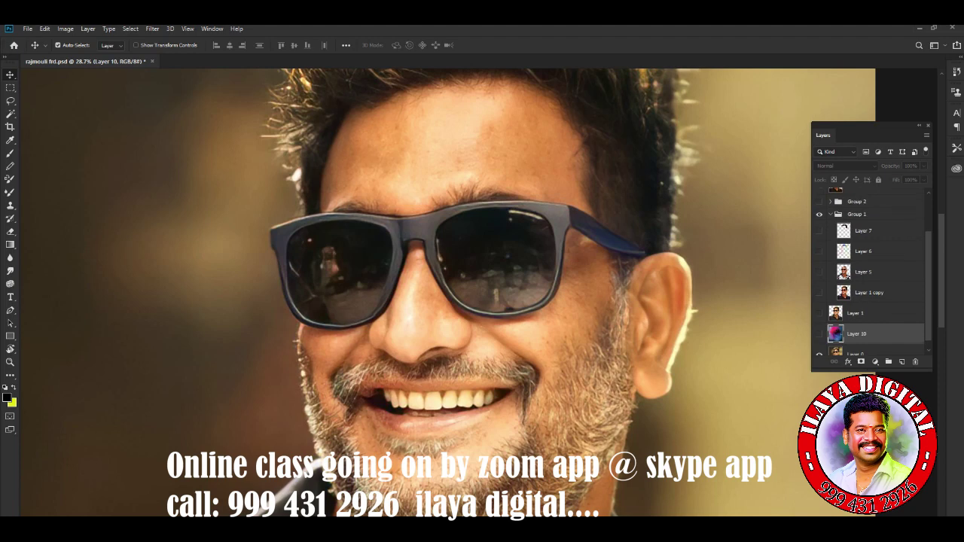
Show the pink-blue abstract background and cut-out portrait layers, keeping Layer 1 copy visible and Layer 5 hidden
{"action": "left_click", "coordinate": [819, 334]}
{"action": "left_click", "coordinate": [819, 312]}
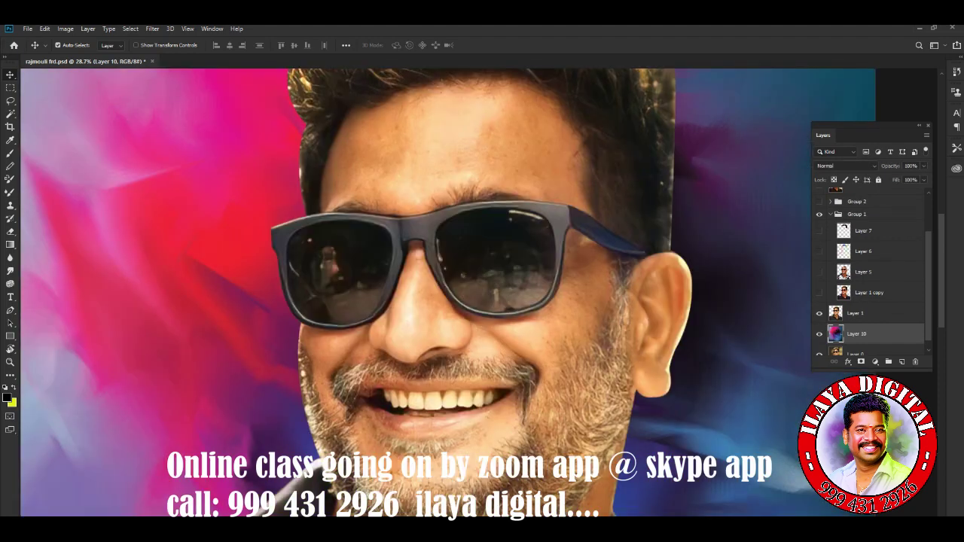
{"action": "left_click", "coordinate": [820, 293]}
{"action": "left_click", "coordinate": [820, 293]}
{"action": "left_click", "coordinate": [819, 272]}
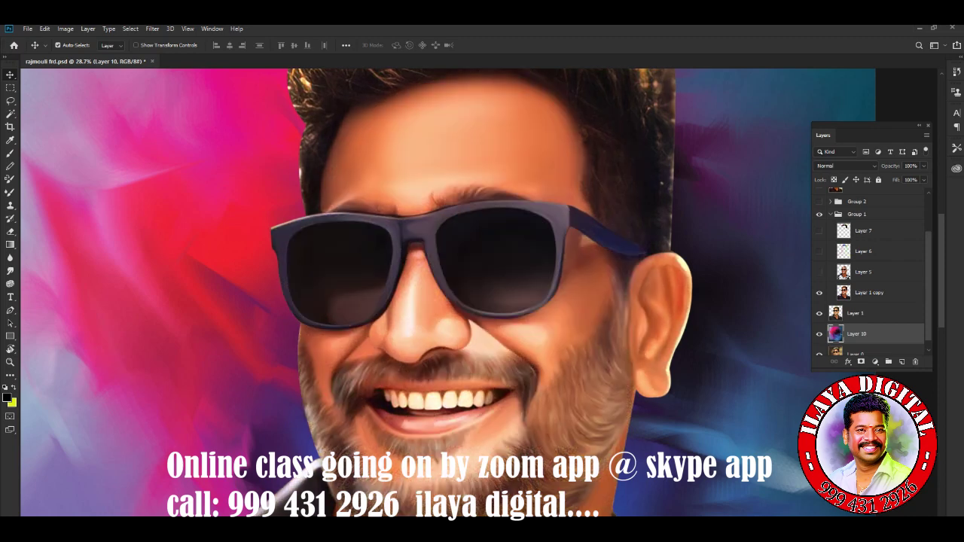
{"action": "left_click", "coordinate": [820, 272]}
{"action": "left_click", "coordinate": [819, 272]}
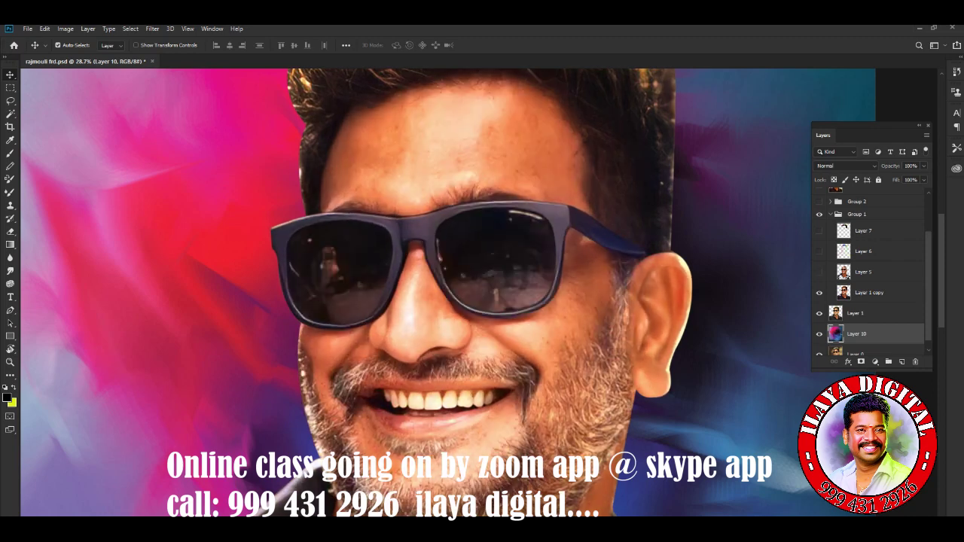
Add a new empty Layer 14 above Layer 1 copy
{"action": "left_click", "coordinate": [866, 293]}
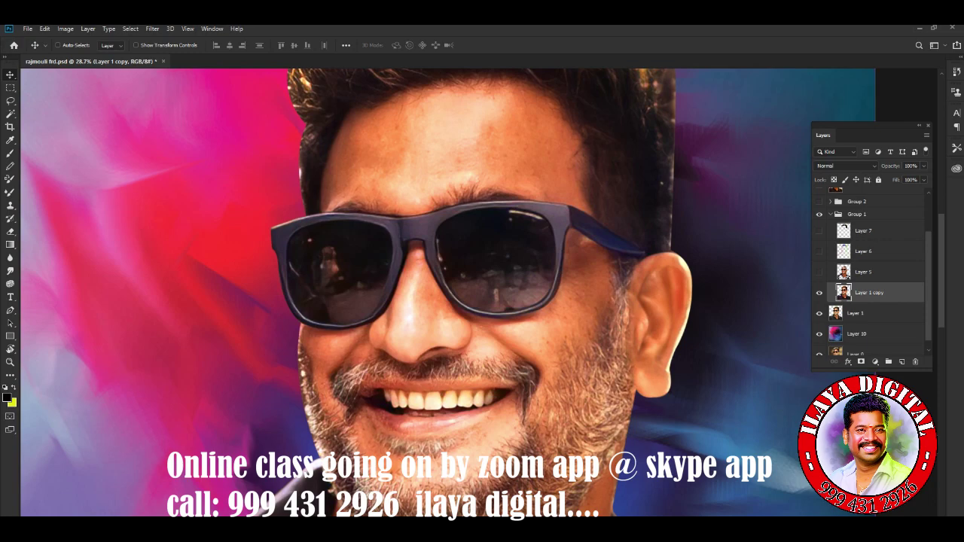
{"action": "key", "text": "ctrl+shift+n"}
{"action": "key", "text": "Return"}
Smudge the shading and highlight down the nose bridge on Layer 14
{"action": "key", "text": "r"}
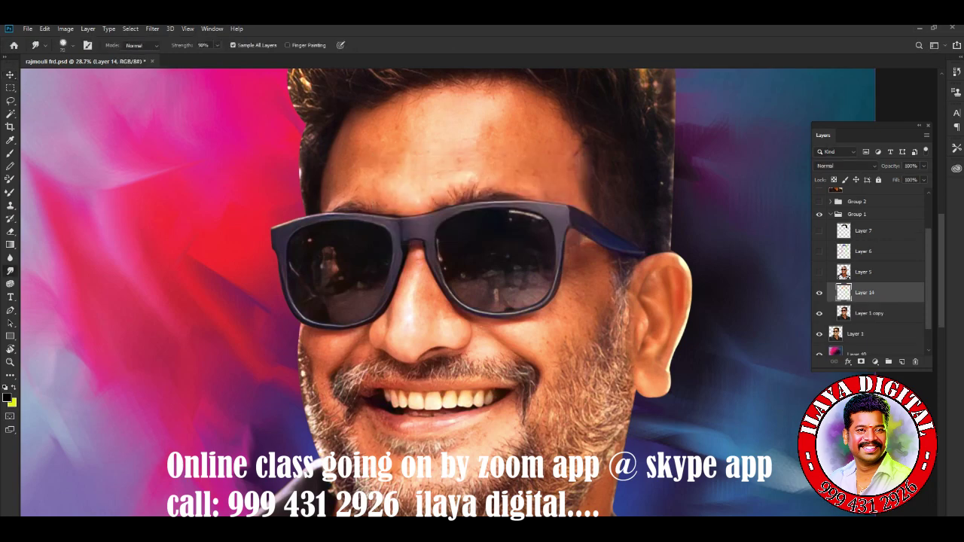
{"action": "scroll", "coordinate": [452, 354], "scroll_direction": "up", "scroll_amount": 5}
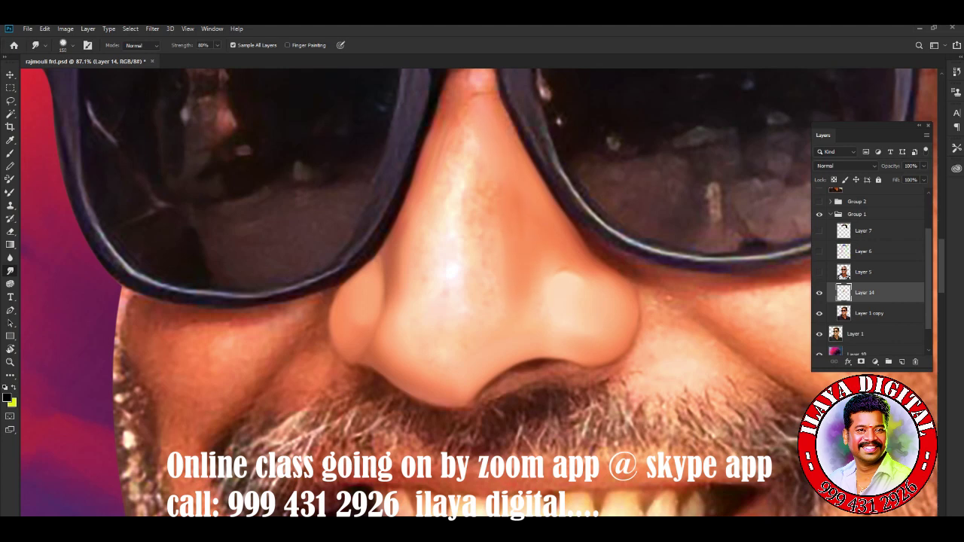
{"action": "mouse_move", "coordinate": [470, 139]}
{"action": "left_mouse_down"}
{"action": "mouse_move", "coordinate": [493, 234]}
{"action": "mouse_move", "coordinate": [482, 256]}
{"action": "mouse_move", "coordinate": [489, 282]}
{"action": "left_mouse_up"}
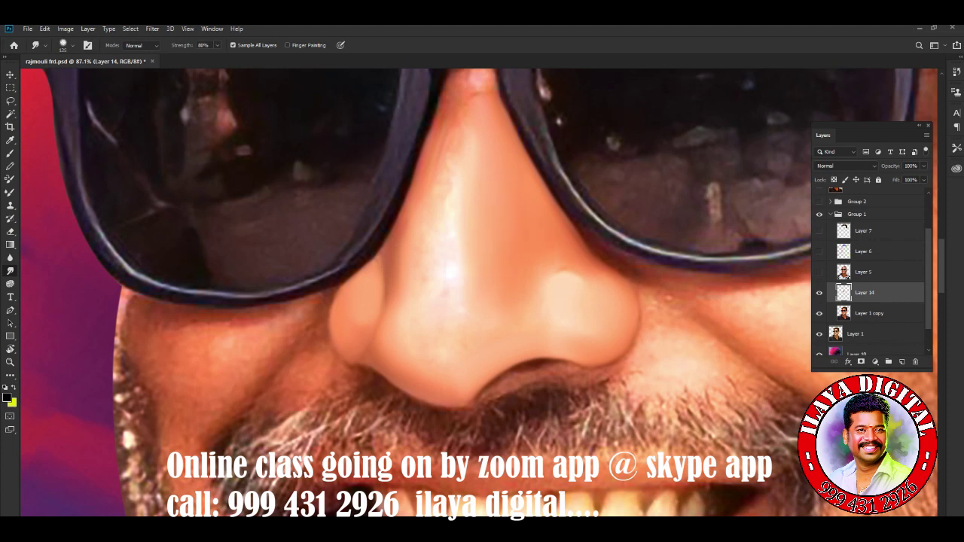
{"action": "left_click_drag", "start_coordinate": [452, 189], "coordinate": [452, 214]}
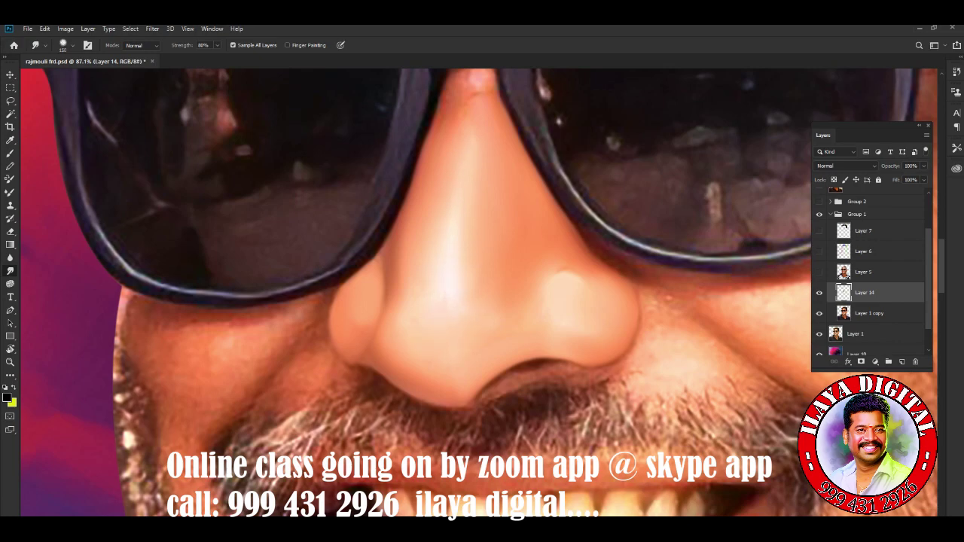
Zoom and scroll the view around the nose and left cheek above the moustache
{"action": "scroll", "coordinate": [482, 301], "scroll_direction": "down", "scroll_amount": 3, "text": "alt"}
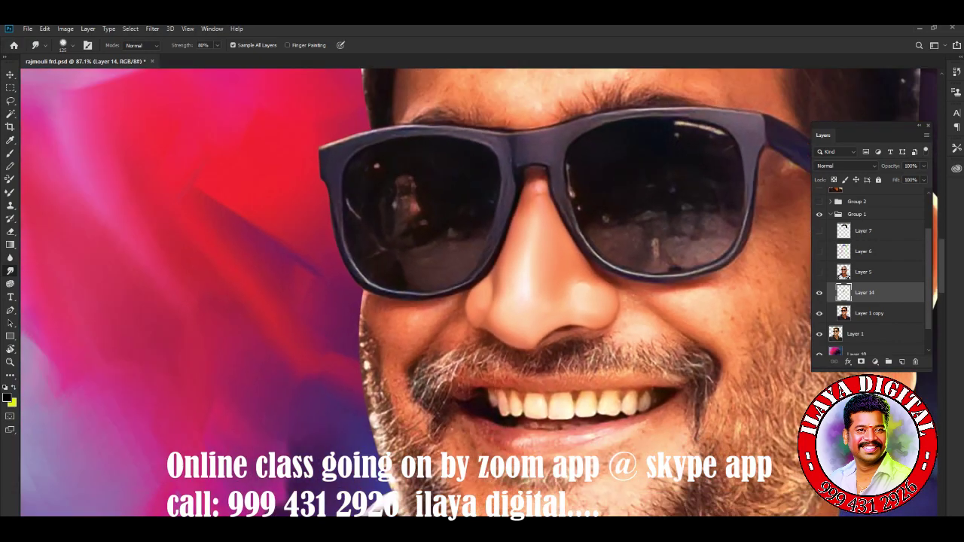
{"action": "scroll", "coordinate": [482, 302], "scroll_direction": "up", "scroll_amount": 1, "text": "alt"}
{"action": "scroll", "coordinate": [482, 301], "scroll_direction": "up", "scroll_amount": 2, "text": "alt"}
{"action": "scroll", "coordinate": [482, 301], "scroll_direction": "down", "scroll_amount": 3, "text": "alt"}
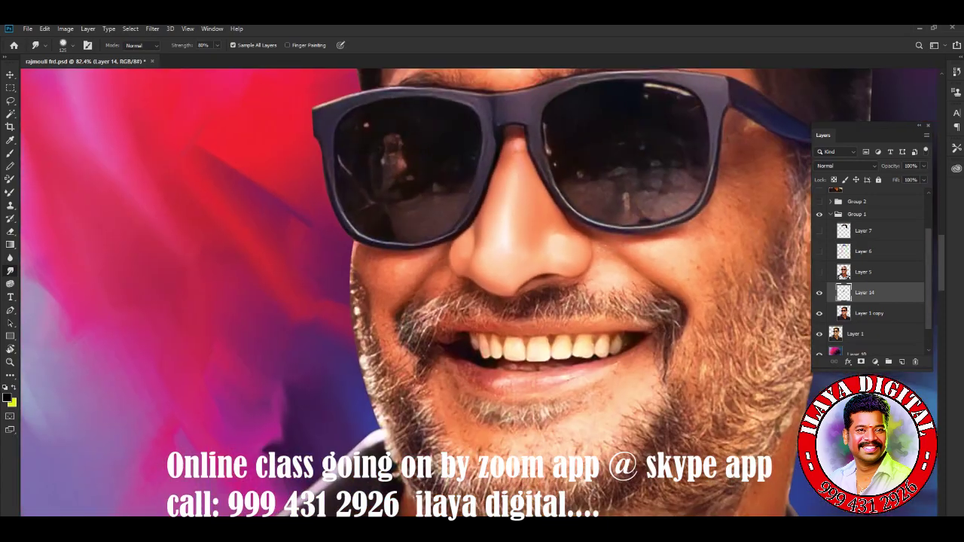
{"action": "scroll", "coordinate": [482, 302], "scroll_direction": "up", "scroll_amount": 1, "text": "alt"}
{"action": "scroll", "coordinate": [482, 301], "scroll_direction": "up", "scroll_amount": 1, "text": "alt"}
{"action": "scroll", "coordinate": [469, 263], "scroll_direction": "up", "scroll_amount": 1, "text": "alt"}
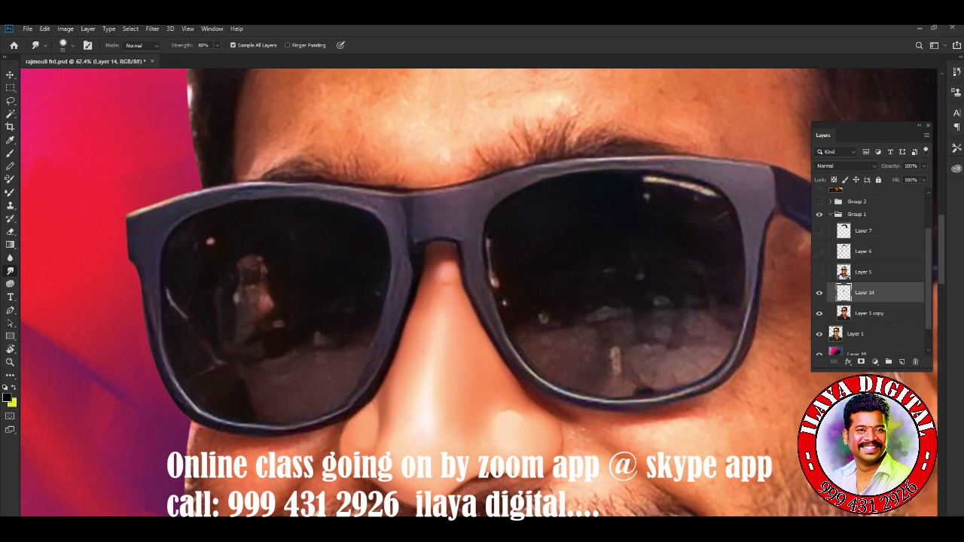
{"action": "scroll", "coordinate": [482, 294], "scroll_direction": "down", "scroll_amount": 5}
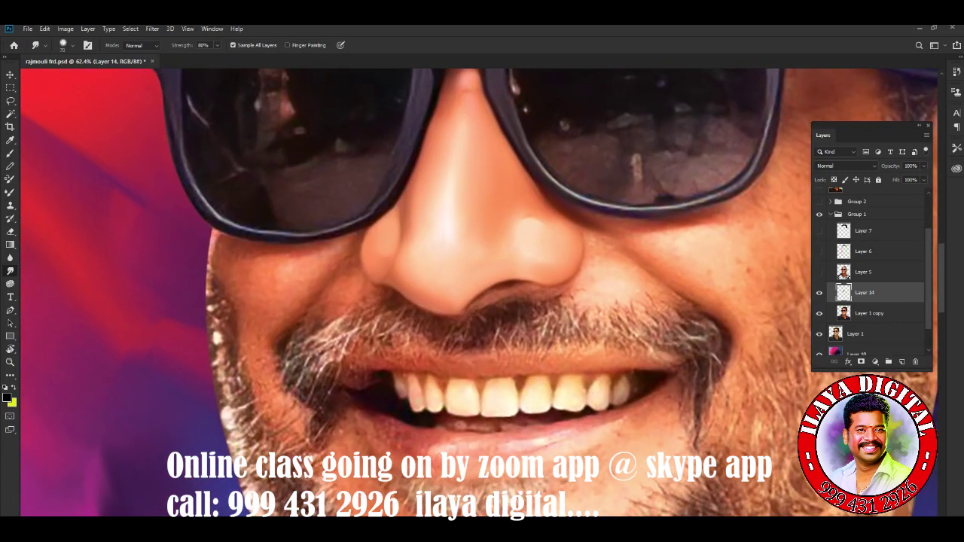
{"action": "scroll", "coordinate": [226, 380], "scroll_direction": "up", "scroll_amount": 3}
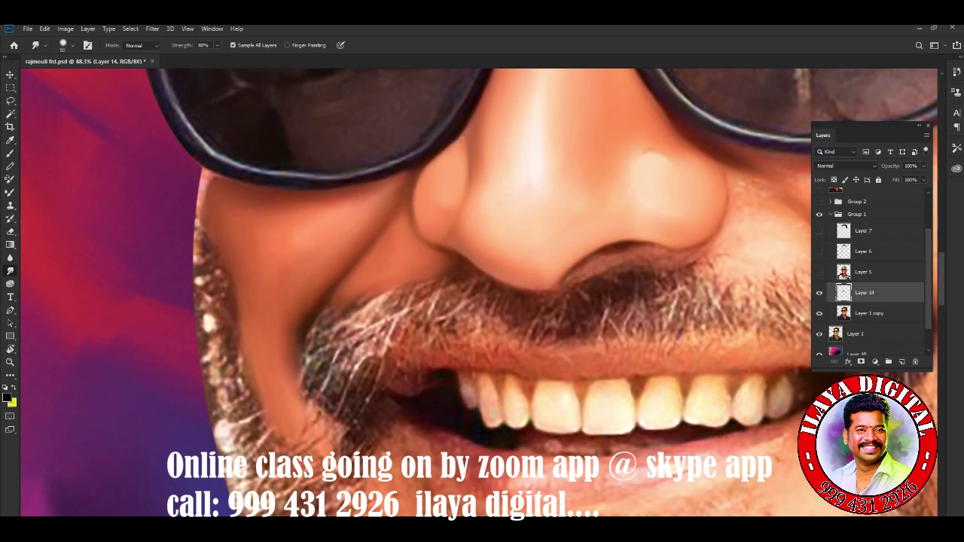
Pan to the right cheek and smudge the nose, nostril edge, nose–cheek crease and upper moustache edge
{"action": "left_click_drag", "start_coordinate": [587, 301], "coordinate": [279, 324]}
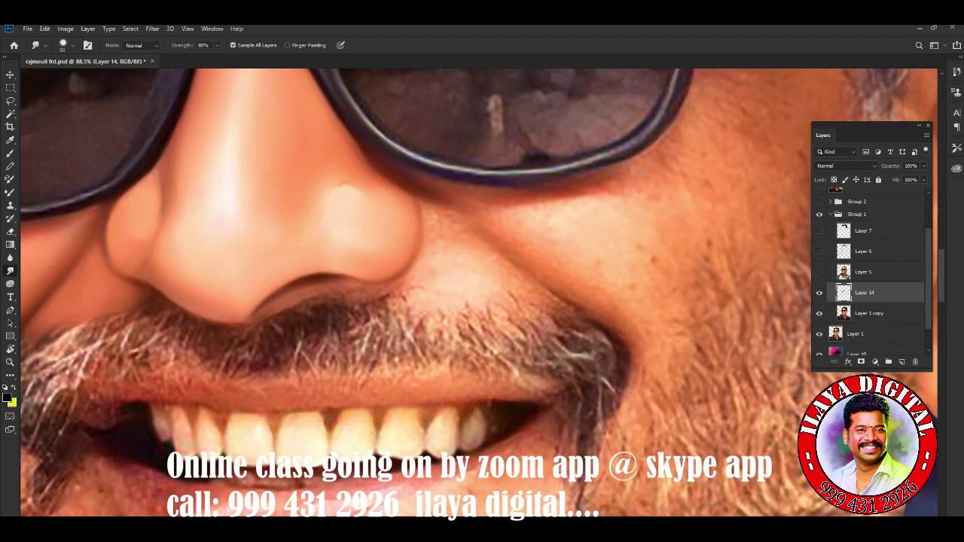
{"action": "mouse_move", "coordinate": [319, 237]}
{"action": "left_mouse_down"}
{"action": "mouse_move", "coordinate": [321, 220]}
{"action": "mouse_move", "coordinate": [374, 217]}
{"action": "left_mouse_up"}
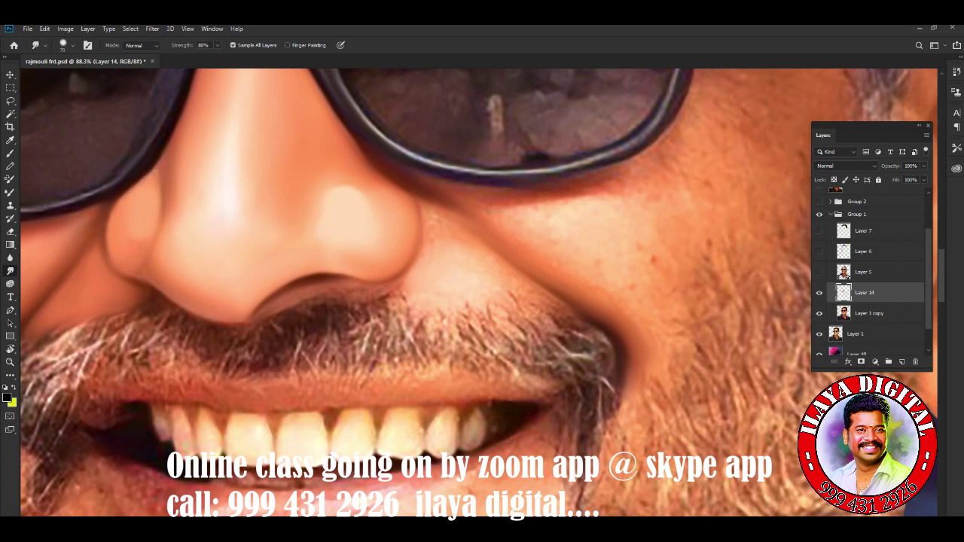
{"action": "left_click_drag", "start_coordinate": [402, 282], "coordinate": [403, 298]}
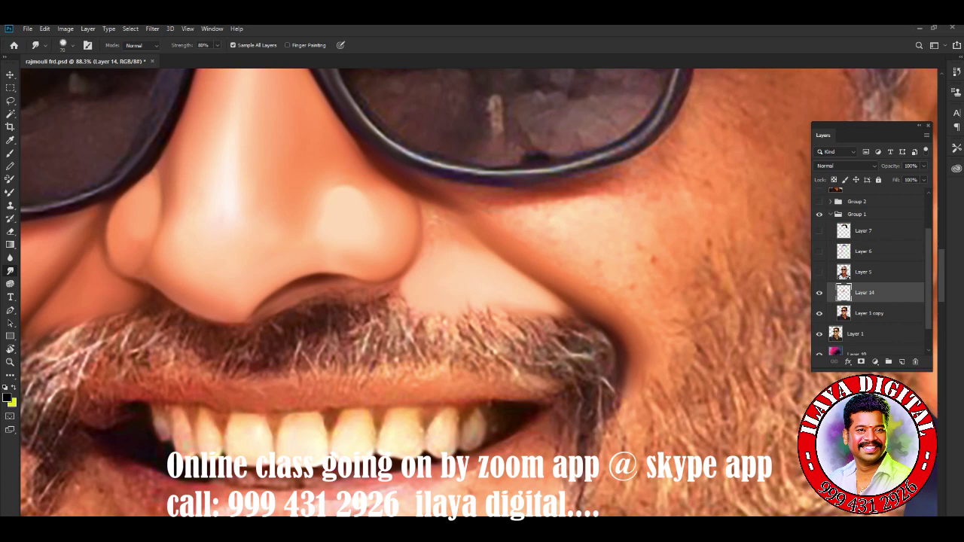
{"action": "left_click_drag", "start_coordinate": [437, 215], "coordinate": [472, 205]}
{"action": "left_click_drag", "start_coordinate": [557, 301], "coordinate": [571, 320]}
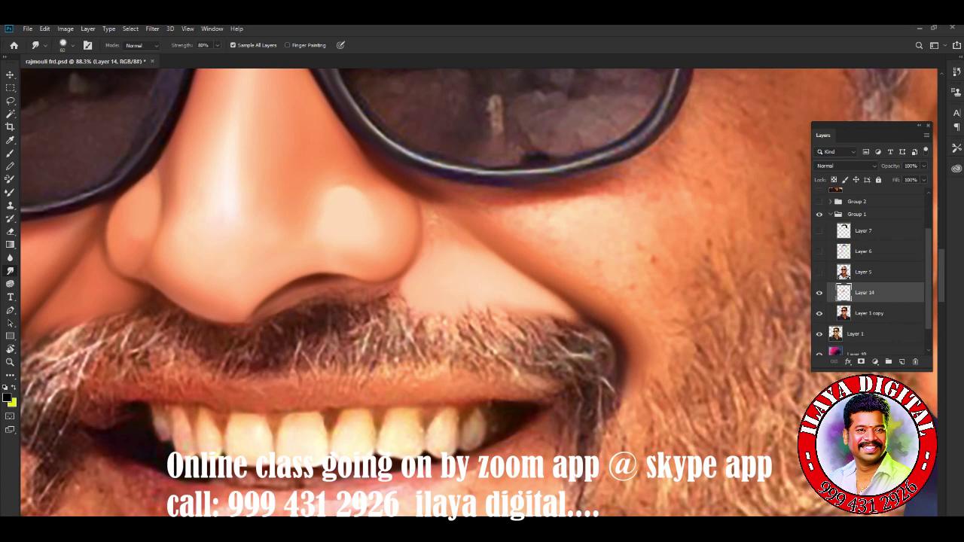
{"action": "mouse_move", "coordinate": [428, 236]}
{"action": "left_mouse_down"}
{"action": "mouse_move", "coordinate": [441, 246]}
{"action": "mouse_move", "coordinate": [453, 235]}
{"action": "mouse_move", "coordinate": [474, 248]}
{"action": "mouse_move", "coordinate": [438, 231]}
{"action": "mouse_move", "coordinate": [427, 202]}
{"action": "mouse_move", "coordinate": [452, 220]}
{"action": "mouse_move", "coordinate": [426, 200]}
{"action": "mouse_move", "coordinate": [422, 231]}
{"action": "mouse_move", "coordinate": [426, 202]}
{"action": "mouse_move", "coordinate": [456, 202]}
{"action": "mouse_move", "coordinate": [422, 208]}
{"action": "left_mouse_up"}
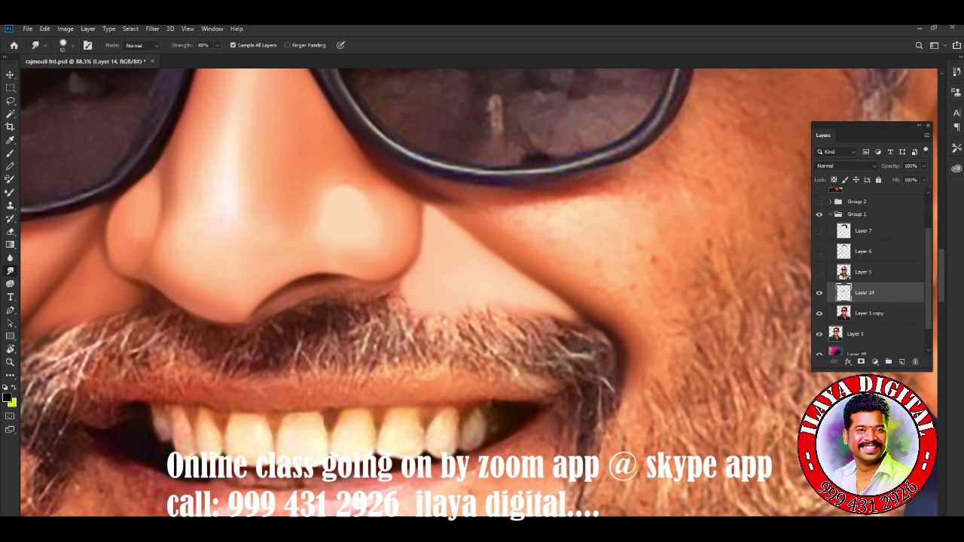
Smooth the nose base and smear the upper moustache hairs upward into soft strands
{"action": "mouse_move", "coordinate": [399, 280]}
{"action": "left_mouse_down"}
{"action": "mouse_move", "coordinate": [385, 297]}
{"action": "mouse_move", "coordinate": [407, 295]}
{"action": "left_mouse_up"}
{"action": "left_click_drag", "start_coordinate": [482, 332], "coordinate": [488, 309]}
{"action": "mouse_move", "coordinate": [513, 344]}
{"action": "left_mouse_down"}
{"action": "mouse_move", "coordinate": [515, 310]}
{"action": "mouse_move", "coordinate": [535, 310]}
{"action": "left_mouse_up"}
{"action": "left_click_drag", "start_coordinate": [557, 349], "coordinate": [565, 311]}
{"action": "mouse_move", "coordinate": [589, 356]}
{"action": "left_mouse_down"}
{"action": "mouse_move", "coordinate": [572, 315]}
{"action": "mouse_move", "coordinate": [588, 316]}
{"action": "left_mouse_up"}
{"action": "left_click_drag", "start_coordinate": [614, 366], "coordinate": [614, 351]}
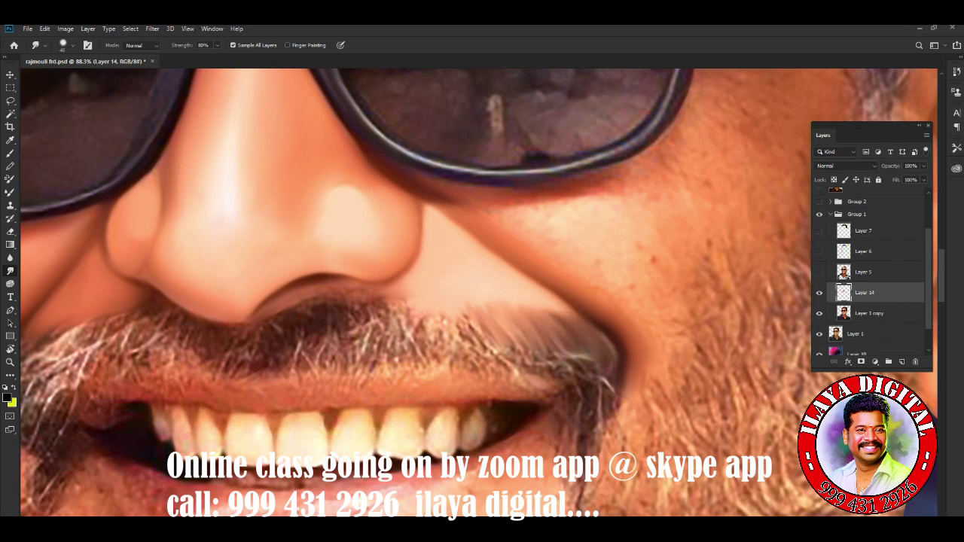
{"action": "mouse_move", "coordinate": [411, 345]}
{"action": "left_mouse_down"}
{"action": "mouse_move", "coordinate": [413, 307]}
{"action": "mouse_move", "coordinate": [428, 309]}
{"action": "left_mouse_up"}
{"action": "mouse_move", "coordinate": [449, 343]}
{"action": "left_mouse_down"}
{"action": "mouse_move", "coordinate": [443, 317]}
{"action": "mouse_move", "coordinate": [467, 309]}
{"action": "left_mouse_up"}
Blend the dark and white moustache hairs near the right lip corner into painted streaks
{"action": "mouse_move", "coordinate": [547, 374]}
{"action": "left_mouse_down"}
{"action": "mouse_move", "coordinate": [537, 346]}
{"action": "mouse_move", "coordinate": [557, 346]}
{"action": "left_mouse_up"}
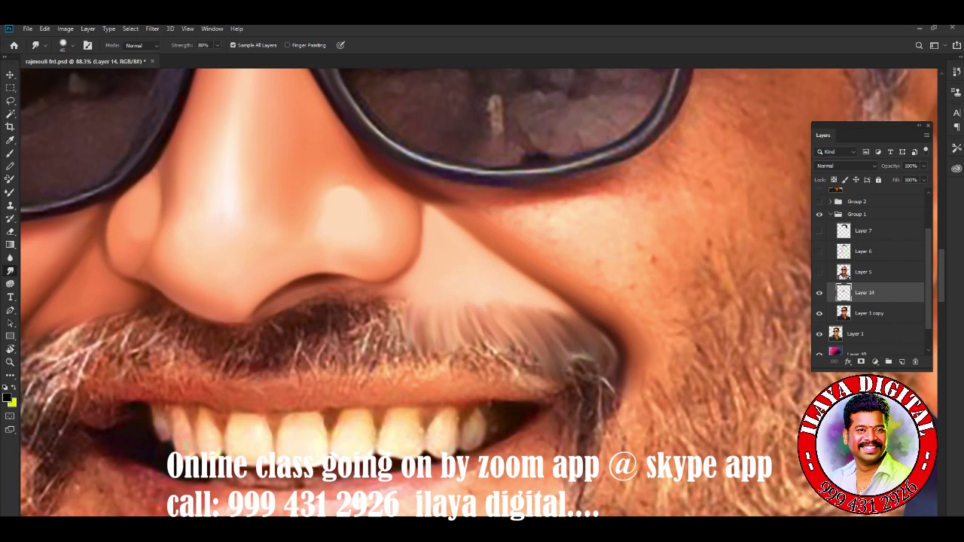
{"action": "mouse_move", "coordinate": [579, 384]}
{"action": "left_mouse_down"}
{"action": "mouse_move", "coordinate": [571, 343]}
{"action": "mouse_move", "coordinate": [583, 359]}
{"action": "left_mouse_up"}
{"action": "left_click_drag", "start_coordinate": [603, 408], "coordinate": [605, 374]}
{"action": "left_click_drag", "start_coordinate": [600, 426], "coordinate": [607, 383]}
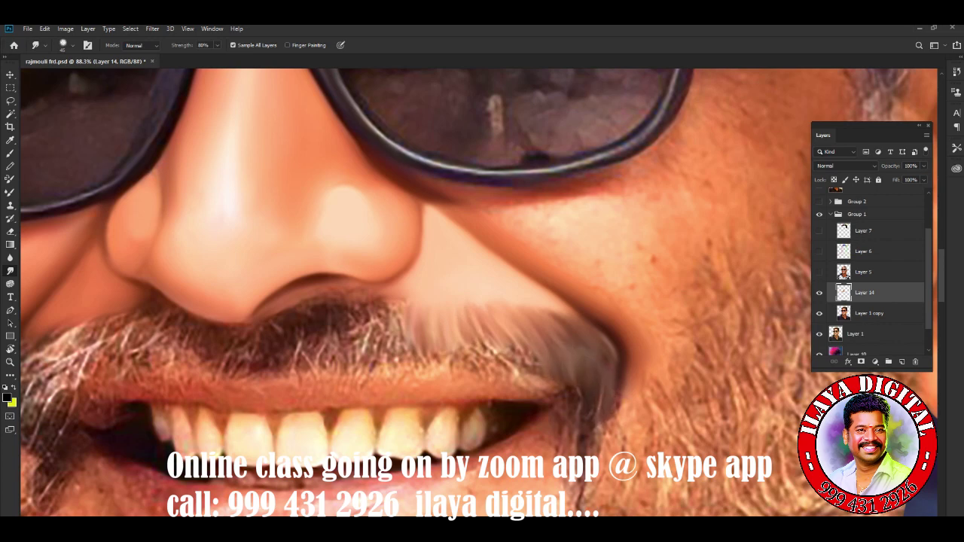
{"action": "mouse_move", "coordinate": [453, 370]}
{"action": "left_mouse_down"}
{"action": "mouse_move", "coordinate": [455, 351]}
{"action": "mouse_move", "coordinate": [473, 336]}
{"action": "left_mouse_up"}
{"action": "mouse_move", "coordinate": [496, 375]}
{"action": "left_mouse_down"}
{"action": "mouse_move", "coordinate": [490, 340]}
{"action": "mouse_move", "coordinate": [513, 348]}
{"action": "left_mouse_up"}
{"action": "left_click_drag", "start_coordinate": [537, 381], "coordinate": [526, 345]}
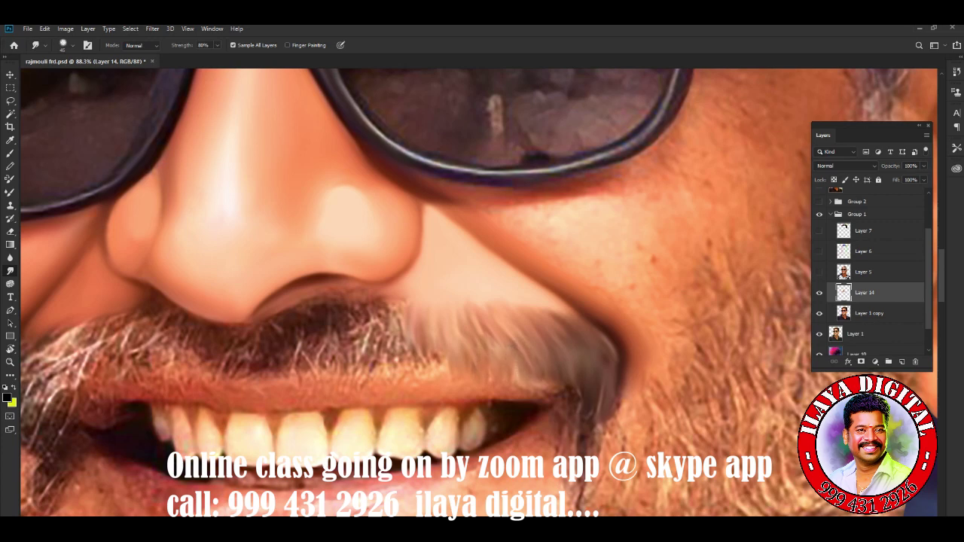
{"action": "mouse_move", "coordinate": [578, 406]}
{"action": "left_mouse_down"}
{"action": "mouse_move", "coordinate": [569, 386]}
{"action": "mouse_move", "coordinate": [579, 448]}
{"action": "mouse_move", "coordinate": [600, 437]}
{"action": "left_mouse_up"}
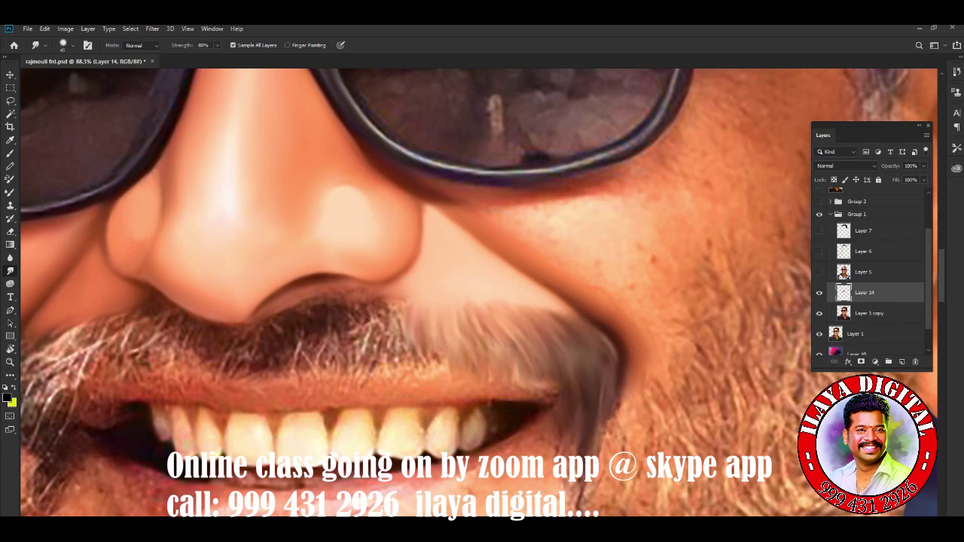
Smudge moustache hairs under the nose and add darker strands to the lower moustache
{"action": "mouse_move", "coordinate": [358, 354]}
{"action": "left_mouse_down"}
{"action": "mouse_move", "coordinate": [357, 307]}
{"action": "mouse_move", "coordinate": [376, 308]}
{"action": "left_mouse_up"}
{"action": "mouse_move", "coordinate": [390, 342]}
{"action": "left_mouse_down"}
{"action": "mouse_move", "coordinate": [389, 295]}
{"action": "mouse_move", "coordinate": [402, 319]}
{"action": "left_mouse_up"}
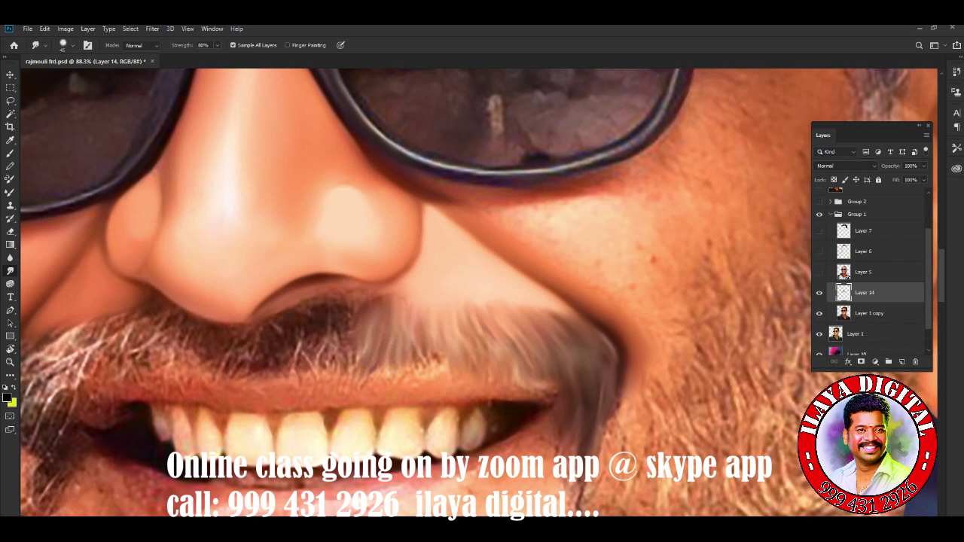
{"action": "mouse_move", "coordinate": [284, 341]}
{"action": "left_mouse_down"}
{"action": "mouse_move", "coordinate": [324, 308]}
{"action": "mouse_move", "coordinate": [345, 307]}
{"action": "left_mouse_up"}
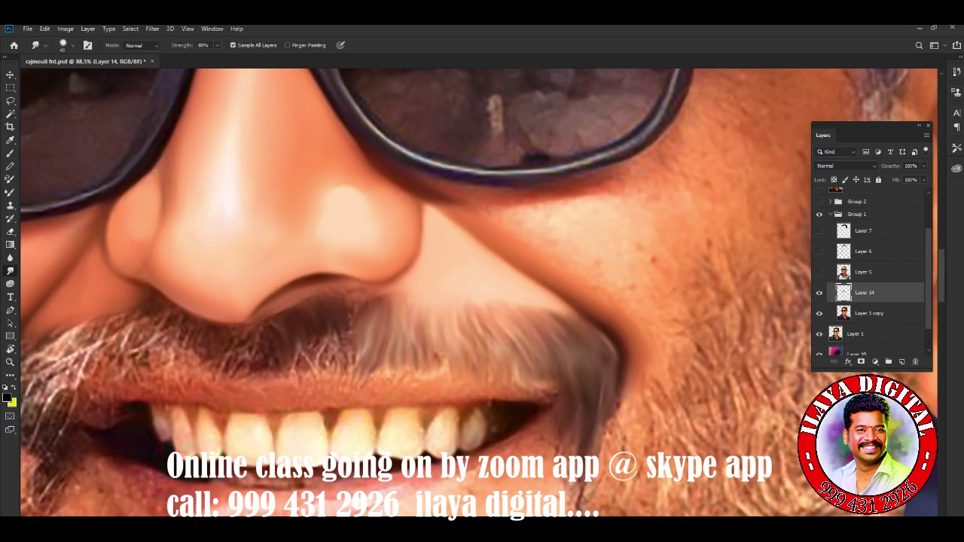
{"action": "mouse_move", "coordinate": [296, 345]}
{"action": "left_mouse_down"}
{"action": "mouse_move", "coordinate": [303, 386]}
{"action": "mouse_move", "coordinate": [309, 377]}
{"action": "left_mouse_up"}
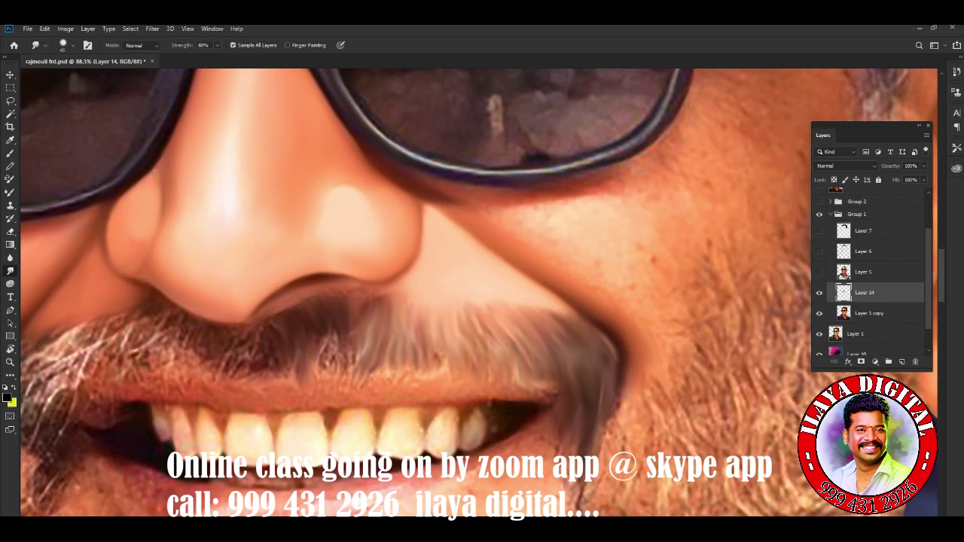
{"action": "left_click_drag", "start_coordinate": [324, 337], "coordinate": [338, 378]}
{"action": "left_click_drag", "start_coordinate": [343, 349], "coordinate": [353, 383]}
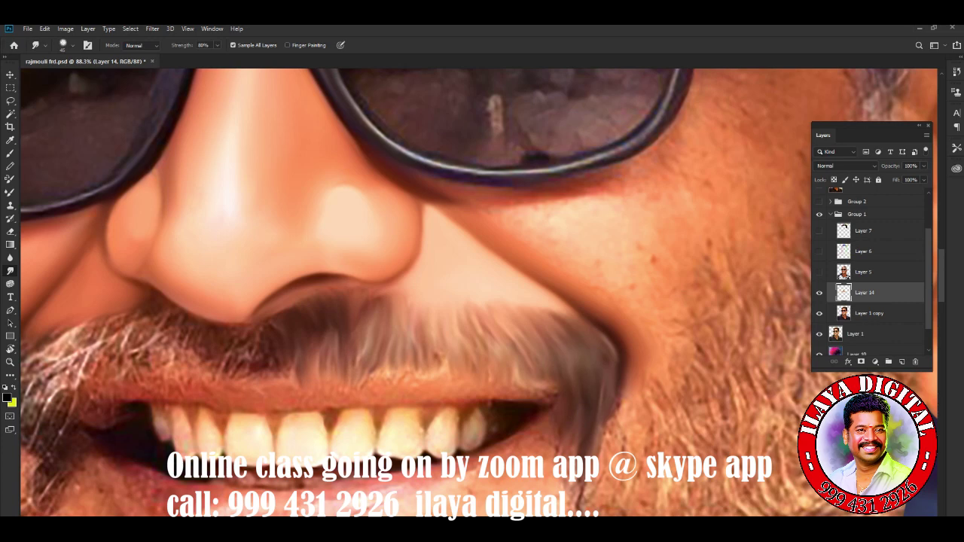
{"action": "left_click_drag", "start_coordinate": [275, 366], "coordinate": [279, 377]}
{"action": "left_click_drag", "start_coordinate": [427, 367], "coordinate": [428, 380]}
Smooth the lower lip edge, the moustache's right corner and its upper edge
{"action": "left_click_drag", "start_coordinate": [498, 388], "coordinate": [539, 400]}
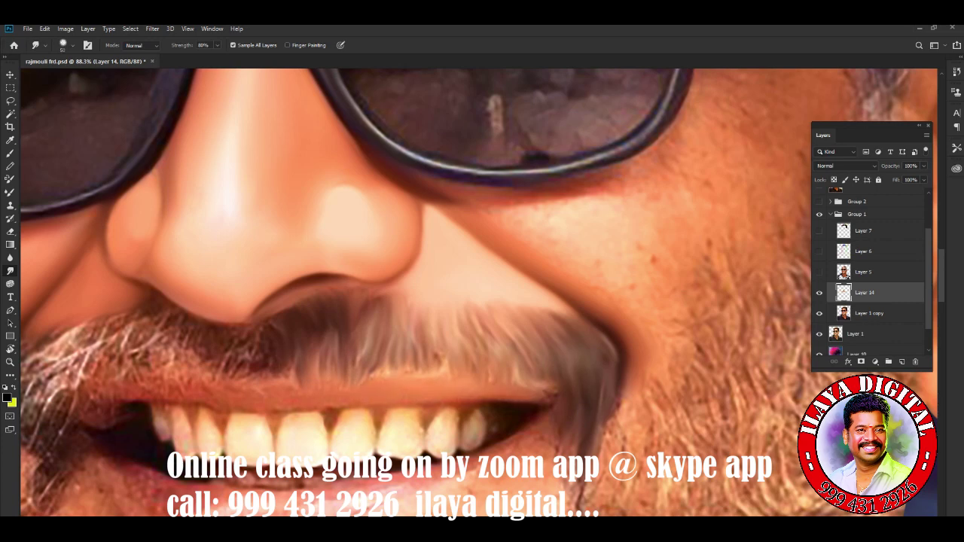
{"action": "left_click_drag", "start_coordinate": [393, 406], "coordinate": [422, 413]}
{"action": "mouse_move", "coordinate": [437, 354]}
{"action": "left_mouse_down"}
{"action": "mouse_move", "coordinate": [447, 373]}
{"action": "mouse_move", "coordinate": [372, 381]}
{"action": "left_mouse_up"}
{"action": "mouse_move", "coordinate": [515, 369]}
{"action": "left_mouse_down"}
{"action": "mouse_move", "coordinate": [518, 381]}
{"action": "mouse_move", "coordinate": [552, 381]}
{"action": "left_mouse_up"}
{"action": "mouse_move", "coordinate": [471, 304]}
{"action": "left_mouse_down"}
{"action": "mouse_move", "coordinate": [482, 329]}
{"action": "mouse_move", "coordinate": [505, 317]}
{"action": "mouse_move", "coordinate": [534, 329]}
{"action": "mouse_move", "coordinate": [562, 319]}
{"action": "left_mouse_up"}
Blend the skin under the sunglasses frame and smooth the right cheek toward the beard
{"action": "left_click_drag", "start_coordinate": [461, 197], "coordinate": [482, 206]}
{"action": "left_click_drag", "start_coordinate": [501, 205], "coordinate": [550, 207]}
{"action": "mouse_move", "coordinate": [637, 163]}
{"action": "left_mouse_down"}
{"action": "mouse_move", "coordinate": [630, 175]}
{"action": "mouse_move", "coordinate": [592, 182]}
{"action": "left_mouse_up"}
{"action": "mouse_move", "coordinate": [505, 209]}
{"action": "left_mouse_down"}
{"action": "mouse_move", "coordinate": [535, 226]}
{"action": "mouse_move", "coordinate": [569, 225]}
{"action": "left_mouse_up"}
{"action": "left_click_drag", "start_coordinate": [660, 221], "coordinate": [671, 273]}
{"action": "left_click_drag", "start_coordinate": [685, 281], "coordinate": [680, 315]}
{"action": "left_click_drag", "start_coordinate": [645, 271], "coordinate": [612, 324]}
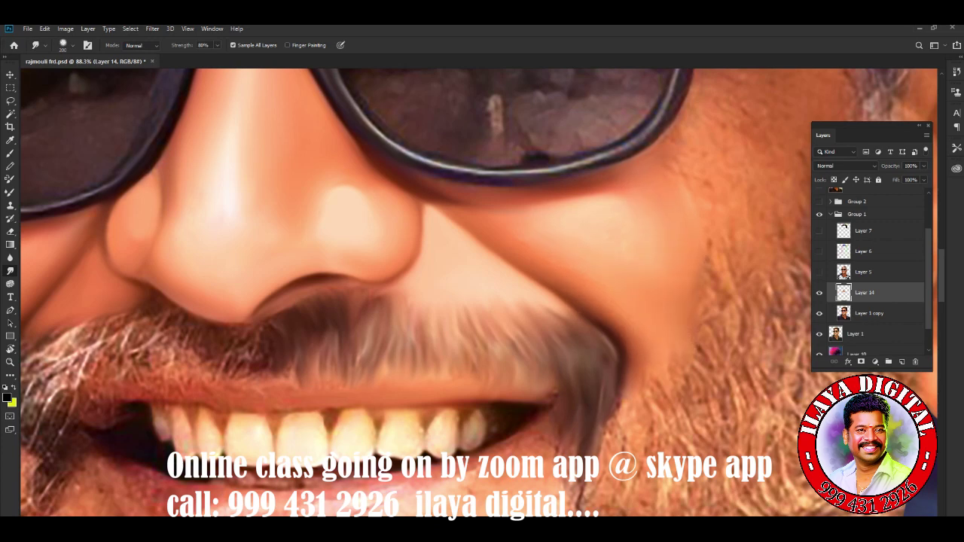
{"action": "left_click_drag", "start_coordinate": [524, 205], "coordinate": [562, 214]}
Zoom out, smooth skin by the sunglasses temple, and smear right-cheek stubble and beard downward
{"action": "scroll", "coordinate": [301, 467], "scroll_direction": "down", "scroll_amount": 3}
{"action": "scroll", "coordinate": [301, 467], "scroll_direction": "down", "scroll_amount": 3}
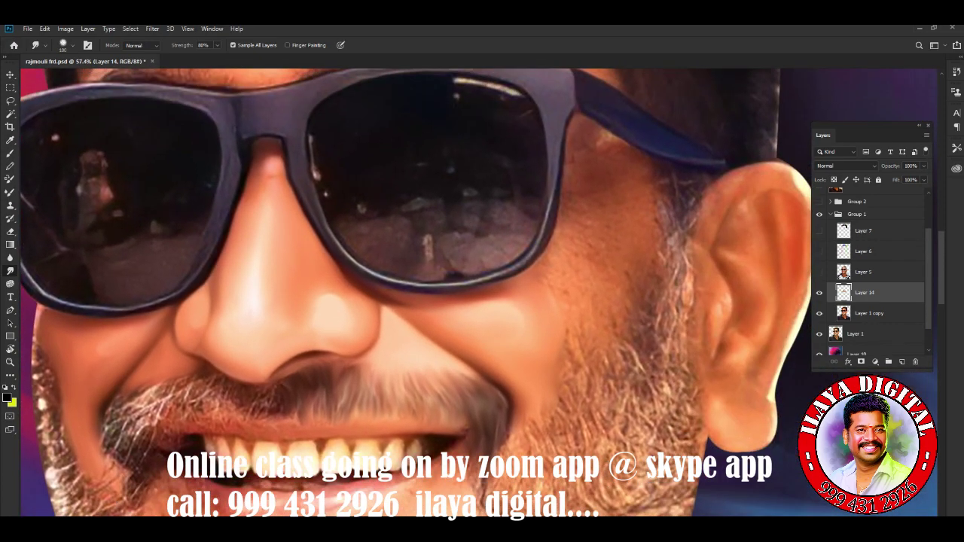
{"action": "left_click_drag", "start_coordinate": [607, 140], "coordinate": [625, 153]}
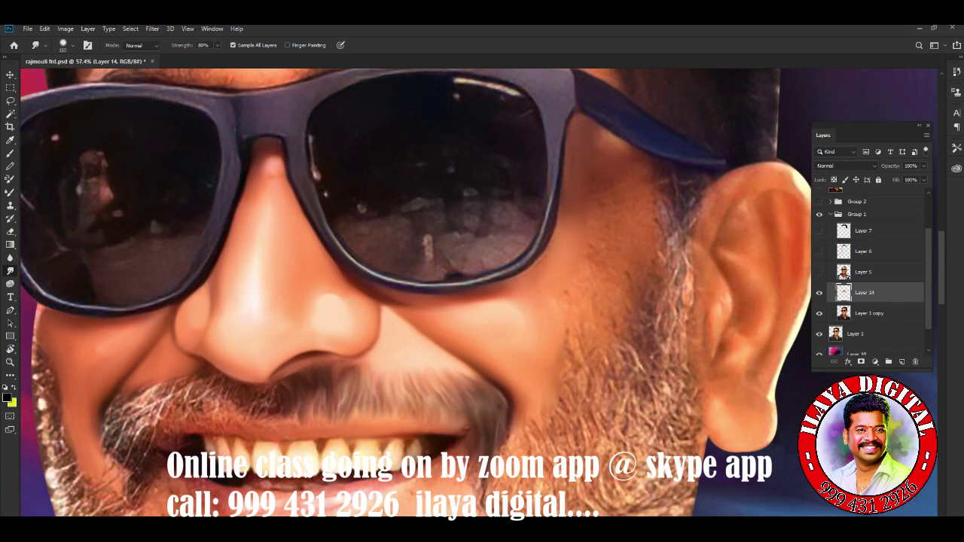
{"action": "mouse_move", "coordinate": [633, 217]}
{"action": "left_mouse_down"}
{"action": "mouse_move", "coordinate": [628, 276]}
{"action": "mouse_move", "coordinate": [611, 316]}
{"action": "mouse_move", "coordinate": [574, 353]}
{"action": "mouse_move", "coordinate": [568, 384]}
{"action": "left_mouse_up"}
{"action": "mouse_move", "coordinate": [597, 218]}
{"action": "left_mouse_down"}
{"action": "mouse_move", "coordinate": [590, 269]}
{"action": "mouse_move", "coordinate": [566, 305]}
{"action": "left_mouse_up"}
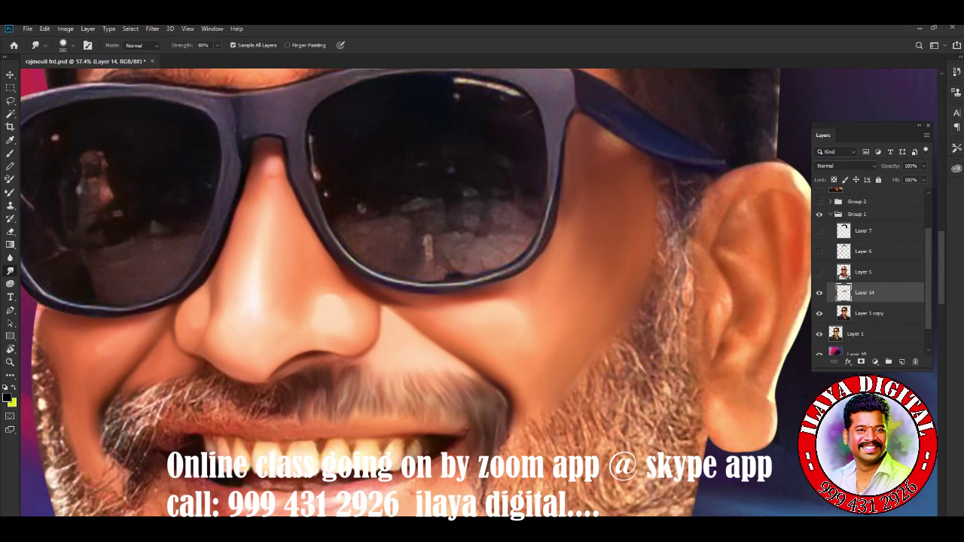
{"action": "left_click_drag", "start_coordinate": [527, 411], "coordinate": [504, 450]}
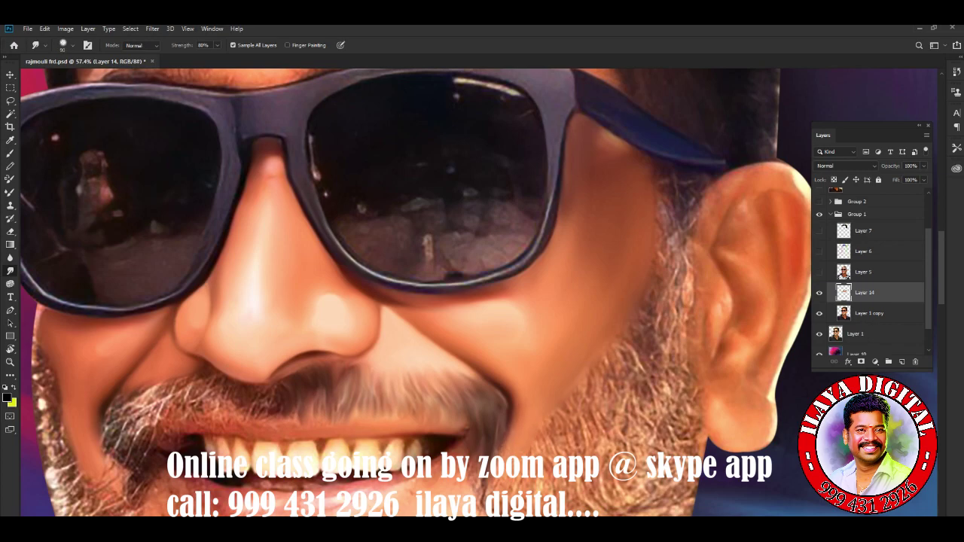
Zoom out and smudge the forehead skin above the left eyebrow into a smooth finish
{"action": "scroll", "coordinate": [482, 292], "scroll_direction": "down", "scroll_amount": 2}
{"action": "scroll", "coordinate": [482, 293], "scroll_direction": "up", "scroll_amount": 3}
{"action": "scroll", "coordinate": [482, 293], "scroll_direction": "up", "scroll_amount": 1}
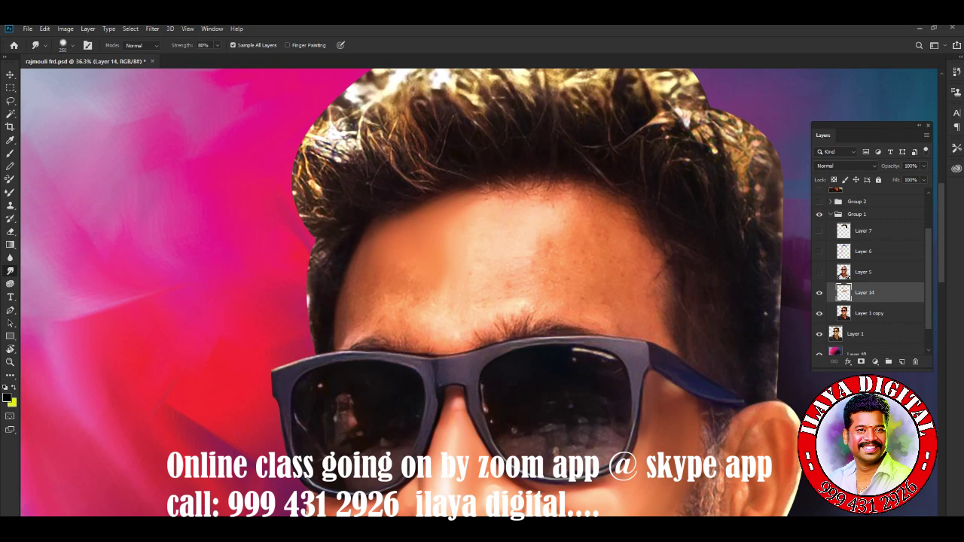
{"action": "mouse_move", "coordinate": [373, 318]}
{"action": "left_mouse_down"}
{"action": "mouse_move", "coordinate": [431, 309]}
{"action": "mouse_move", "coordinate": [398, 295]}
{"action": "mouse_move", "coordinate": [482, 271]}
{"action": "mouse_move", "coordinate": [527, 303]}
{"action": "mouse_move", "coordinate": [552, 245]}
{"action": "left_mouse_up"}
{"action": "left_click_drag", "start_coordinate": [591, 209], "coordinate": [595, 226]}
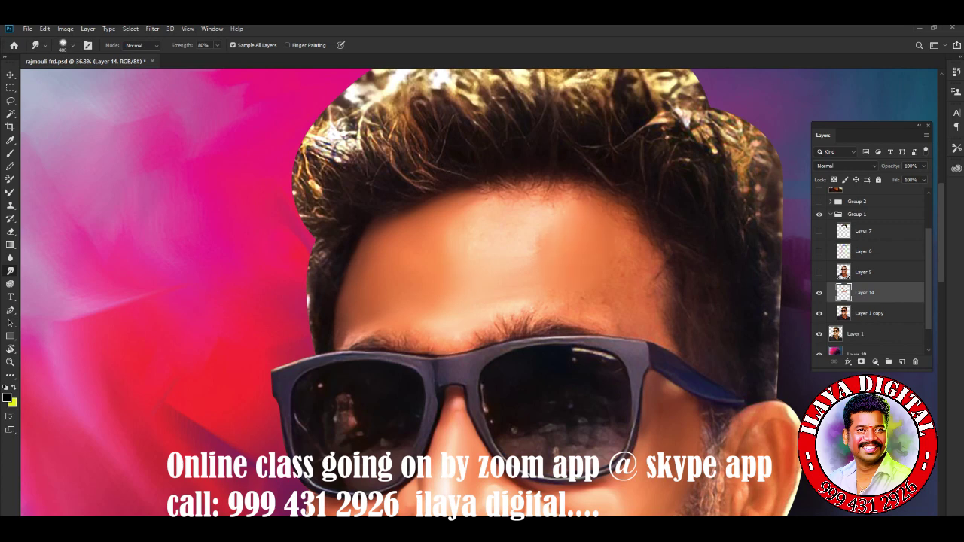
{"action": "left_click_drag", "start_coordinate": [649, 254], "coordinate": [659, 268]}
{"action": "left_click_drag", "start_coordinate": [571, 284], "coordinate": [622, 331]}
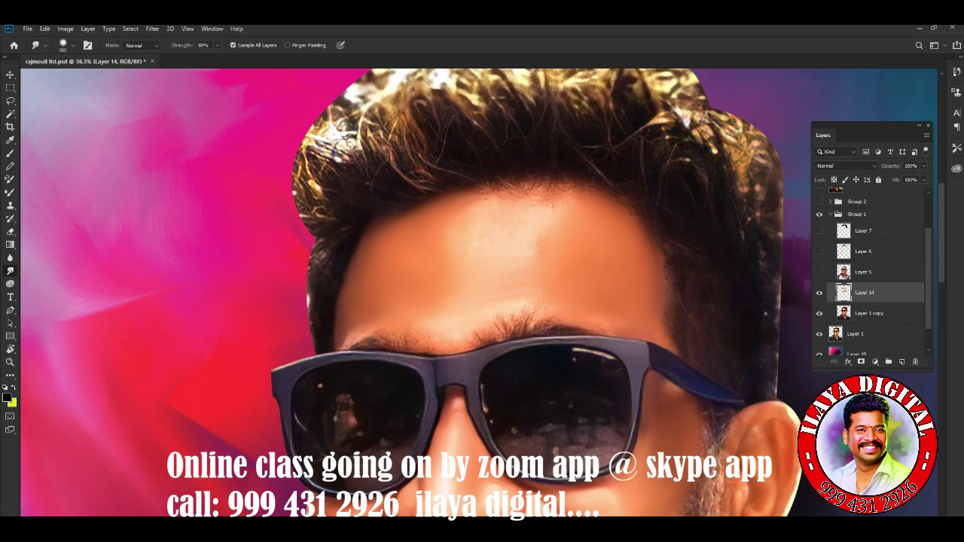
{"action": "mouse_move", "coordinate": [542, 226]}
{"action": "left_mouse_down"}
{"action": "mouse_move", "coordinate": [580, 241]}
{"action": "mouse_move", "coordinate": [482, 241]}
{"action": "left_mouse_up"}
{"action": "left_click_drag", "start_coordinate": [467, 197], "coordinate": [561, 196]}
{"action": "mouse_move", "coordinate": [428, 223]}
{"action": "left_mouse_down"}
{"action": "mouse_move", "coordinate": [455, 224]}
{"action": "mouse_move", "coordinate": [473, 280]}
{"action": "left_mouse_up"}
Blend between the eyebrows, the inner brow ends and remaining forehead spots smooth
{"action": "left_click_drag", "start_coordinate": [550, 241], "coordinate": [528, 253]}
{"action": "left_click_drag", "start_coordinate": [539, 286], "coordinate": [505, 311]}
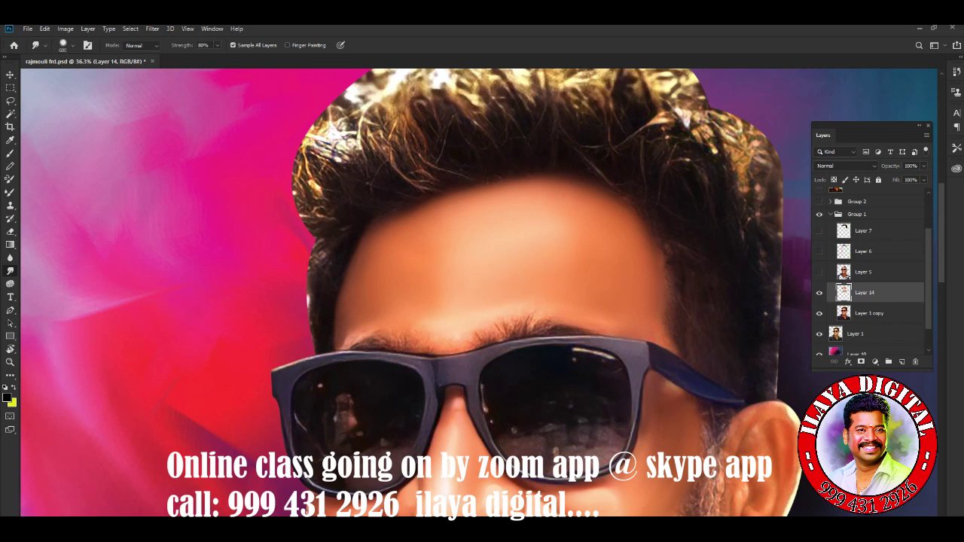
{"action": "left_click_drag", "start_coordinate": [421, 317], "coordinate": [460, 342]}
{"action": "left_click_drag", "start_coordinate": [496, 301], "coordinate": [547, 301]}
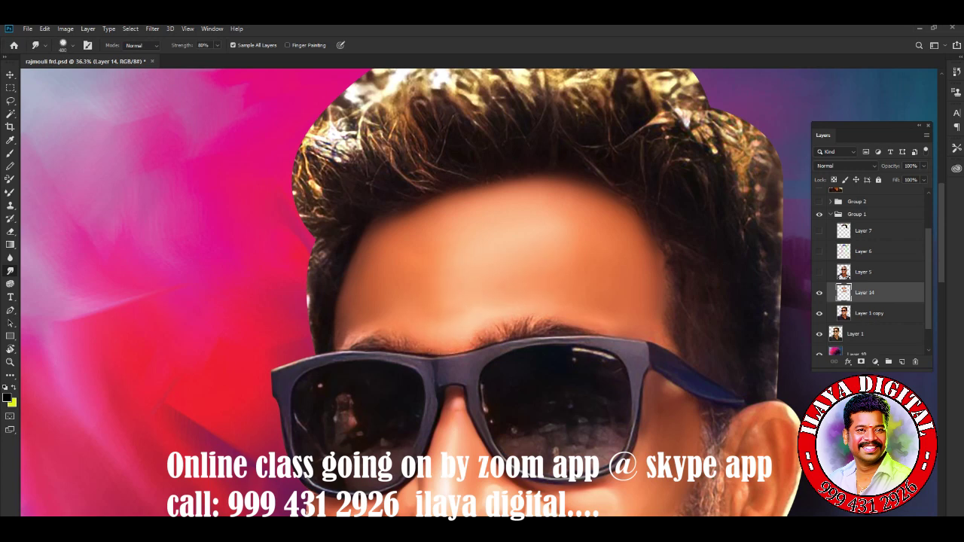
{"action": "left_click_drag", "start_coordinate": [550, 213], "coordinate": [566, 232]}
{"action": "left_click_drag", "start_coordinate": [530, 184], "coordinate": [467, 201]}
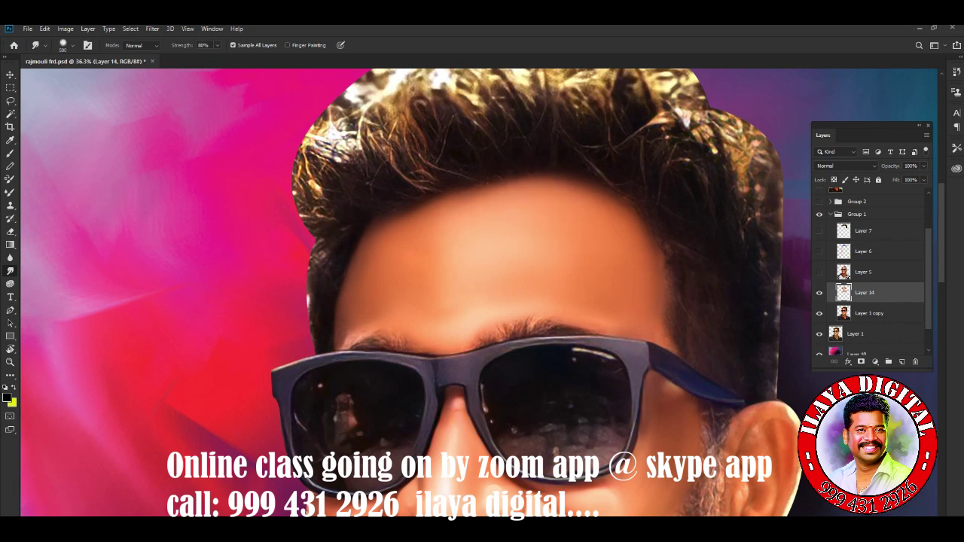
{"action": "left_click_drag", "start_coordinate": [523, 210], "coordinate": [565, 236]}
{"action": "left_click_drag", "start_coordinate": [441, 219], "coordinate": [467, 262]}
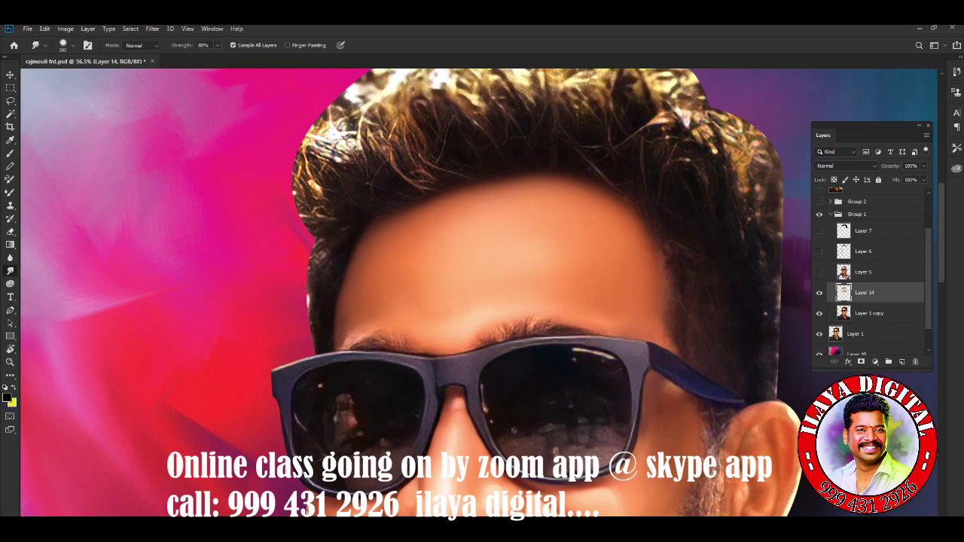
{"action": "left_click_drag", "start_coordinate": [346, 336], "coordinate": [370, 325]}
{"action": "left_click_drag", "start_coordinate": [482, 301], "coordinate": [381, 100]}
Zoom onto the sunglasses and soften the eyebrow above the frame and left eyebrow edge
{"action": "scroll", "coordinate": [347, 196], "scroll_direction": "up", "scroll_amount": 5}
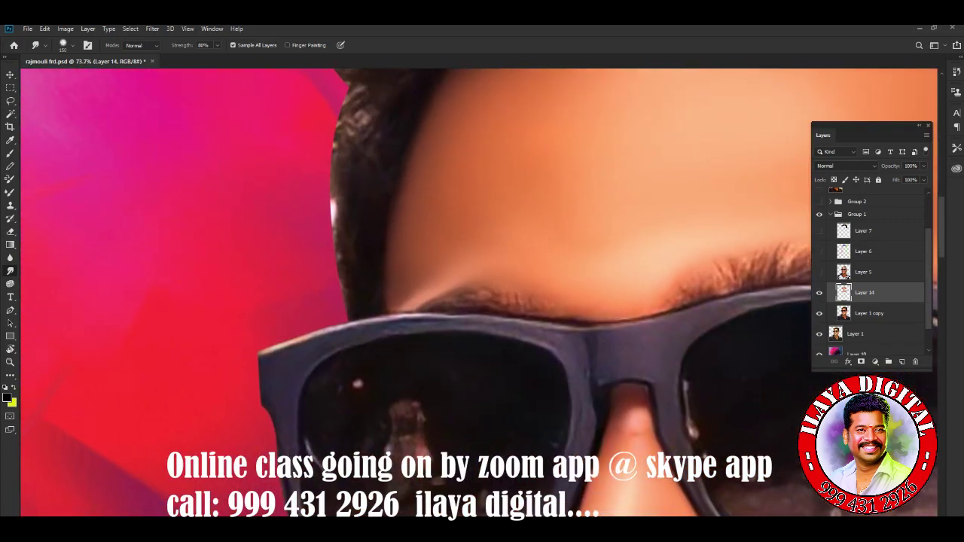
{"action": "left_click_drag", "start_coordinate": [482, 301], "coordinate": [423, 190]}
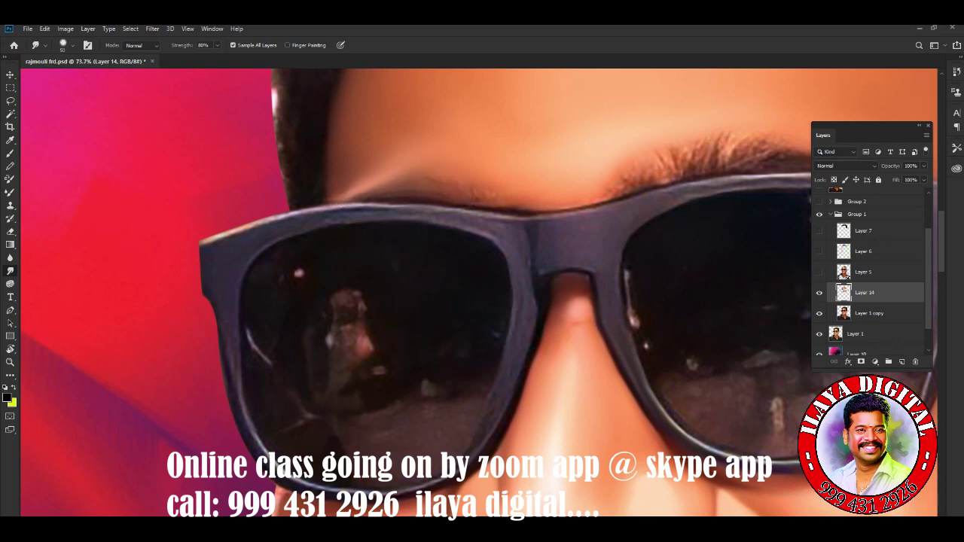
{"action": "left_click_drag", "start_coordinate": [479, 192], "coordinate": [515, 189]}
{"action": "left_click_drag", "start_coordinate": [572, 278], "coordinate": [324, 346]}
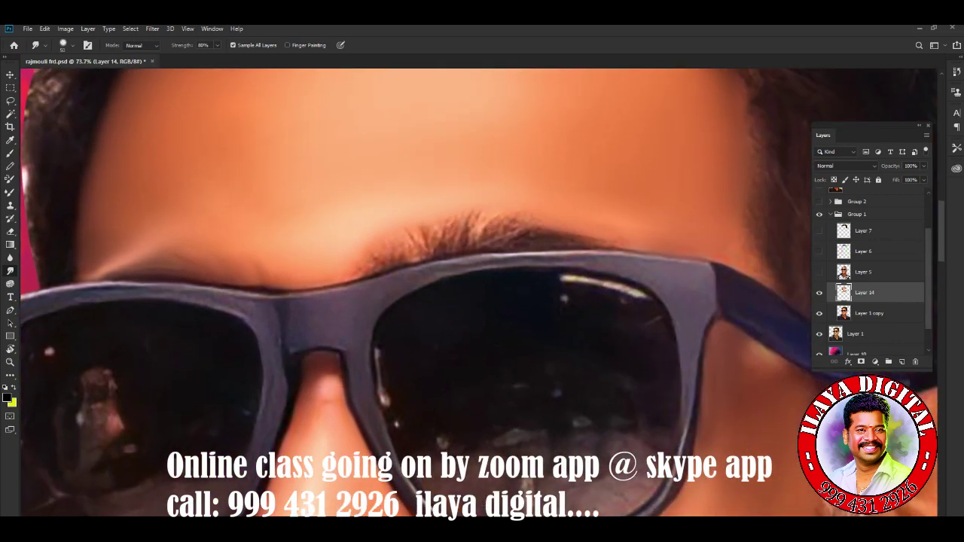
{"action": "mouse_move", "coordinate": [385, 260]}
{"action": "left_mouse_down"}
{"action": "mouse_move", "coordinate": [392, 237]}
{"action": "mouse_move", "coordinate": [369, 239]}
{"action": "mouse_move", "coordinate": [482, 215]}
{"action": "left_mouse_up"}
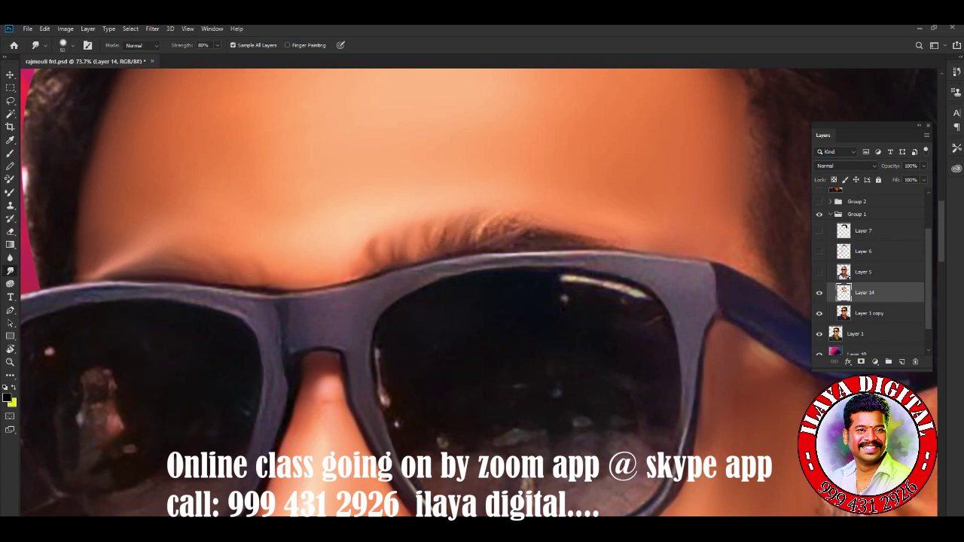
Smudge the eyebrow hairs into darker strands, blending its outer end, lower edge and left end
{"action": "mouse_move", "coordinate": [463, 226]}
{"action": "left_mouse_down"}
{"action": "mouse_move", "coordinate": [461, 216]}
{"action": "mouse_move", "coordinate": [535, 215]}
{"action": "left_mouse_up"}
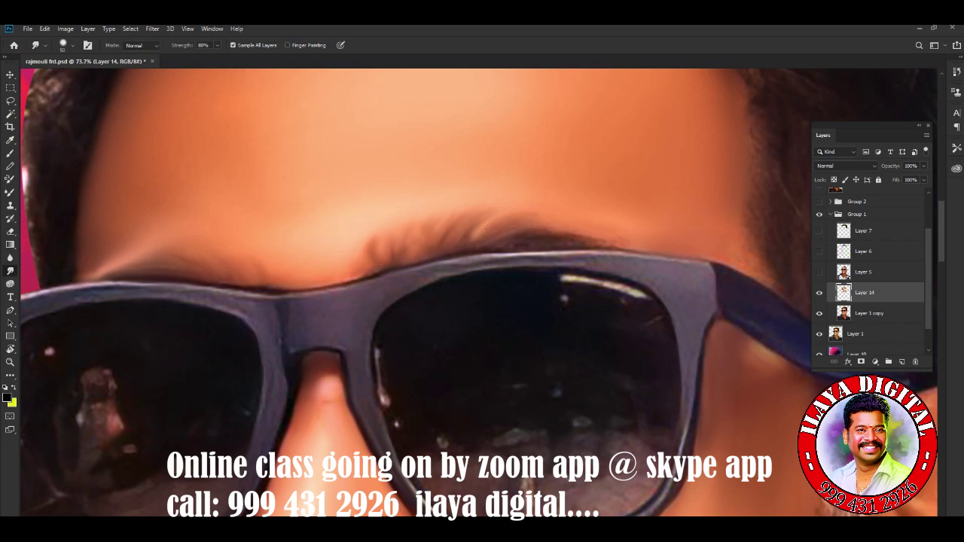
{"action": "left_click_drag", "start_coordinate": [470, 244], "coordinate": [483, 228]}
{"action": "left_click_drag", "start_coordinate": [550, 239], "coordinate": [633, 243]}
{"action": "left_click_drag", "start_coordinate": [475, 231], "coordinate": [491, 220]}
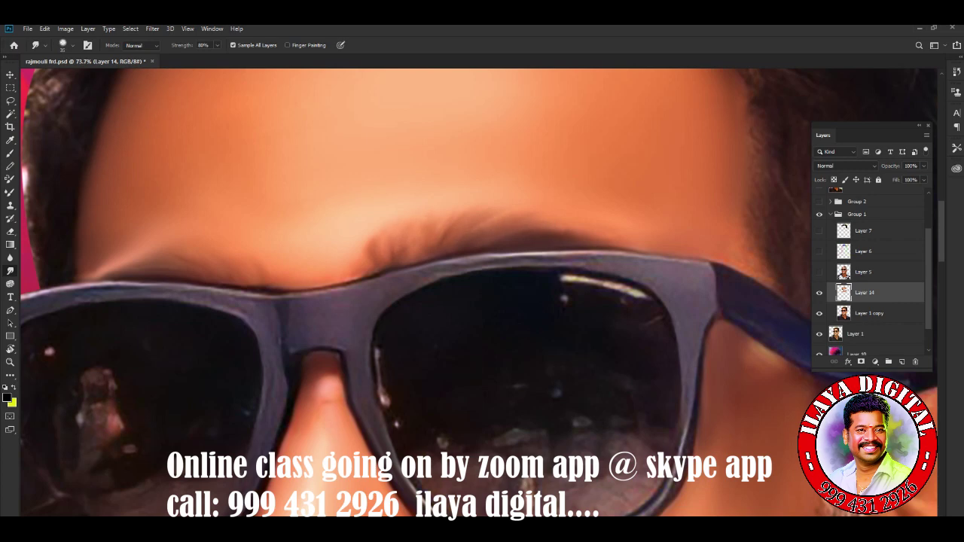
{"action": "left_click_drag", "start_coordinate": [461, 222], "coordinate": [478, 210]}
{"action": "left_click_drag", "start_coordinate": [574, 245], "coordinate": [590, 242]}
{"action": "mouse_move", "coordinate": [379, 260]}
{"action": "left_mouse_down"}
{"action": "mouse_move", "coordinate": [379, 237]}
{"action": "mouse_move", "coordinate": [392, 230]}
{"action": "left_mouse_up"}
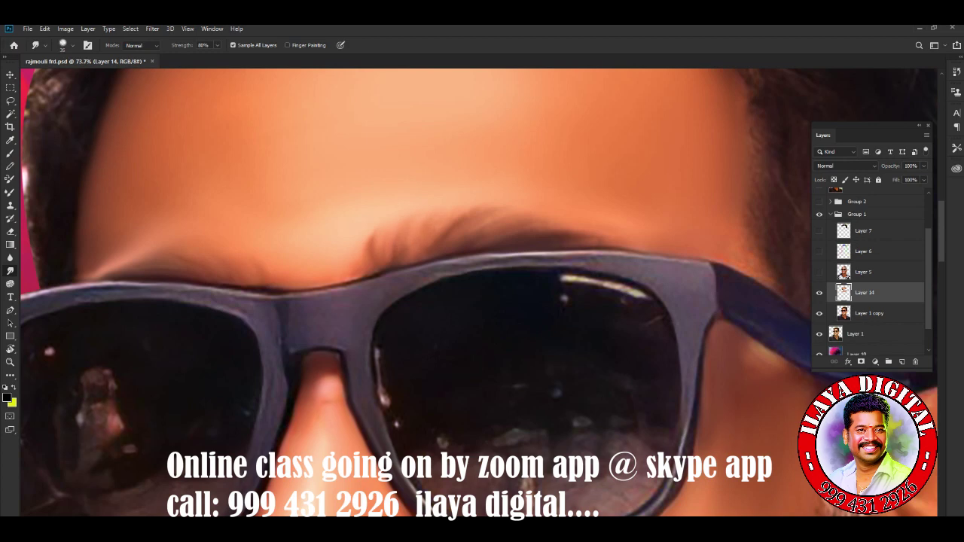
{"action": "left_click_drag", "start_coordinate": [466, 244], "coordinate": [467, 230]}
Smudge the right lens reflections into smooth dark tones with a slightly larger brush
{"action": "scroll", "coordinate": [482, 292], "scroll_direction": "down", "scroll_amount": 5}
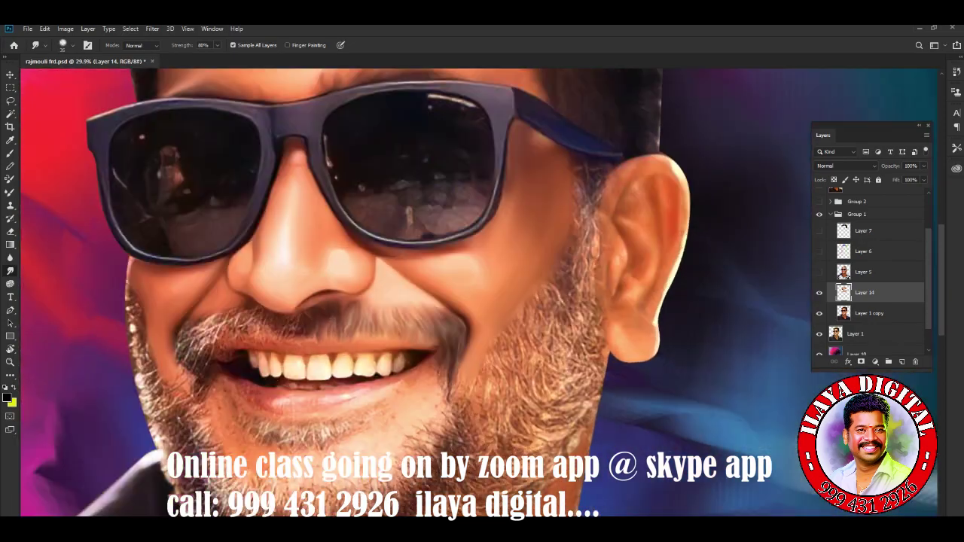
{"action": "scroll", "coordinate": [482, 293], "scroll_direction": "up", "scroll_amount": 1}
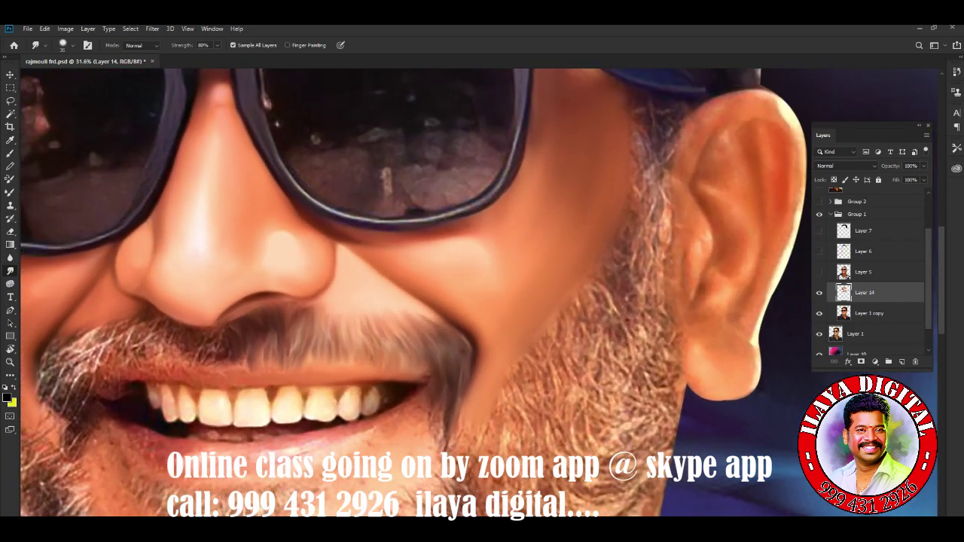
{"action": "scroll", "coordinate": [482, 292], "scroll_direction": "up", "scroll_amount": 3}
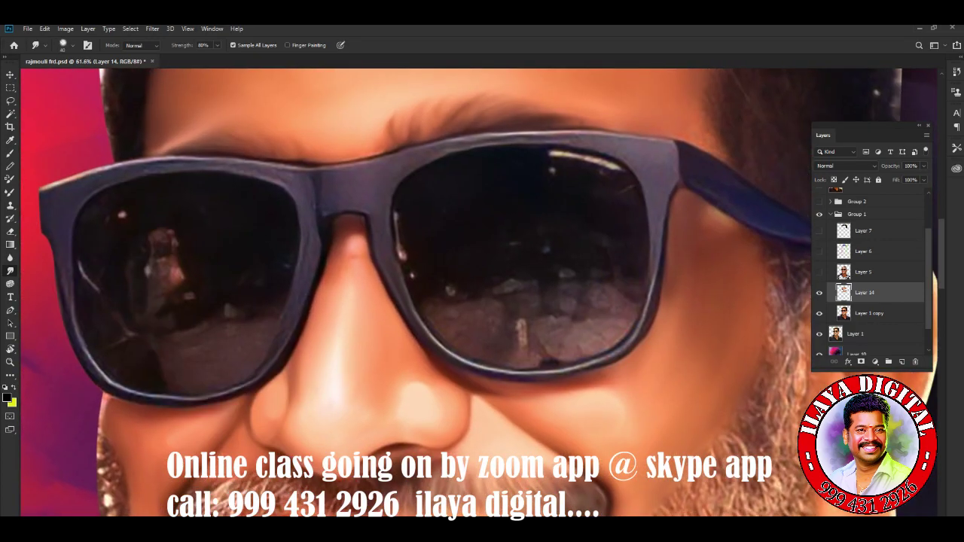
{"action": "left_click_drag", "start_coordinate": [397, 213], "coordinate": [418, 286]}
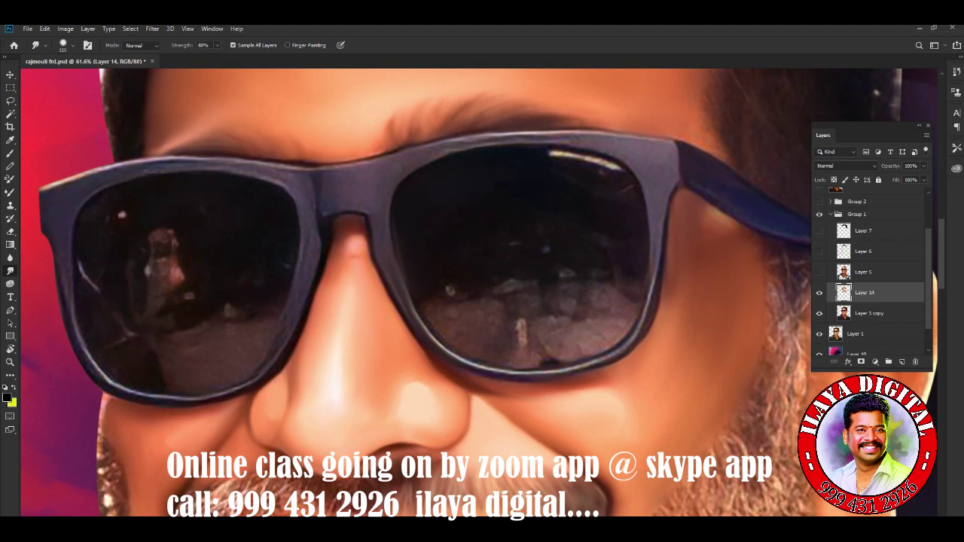
{"action": "mouse_move", "coordinate": [550, 153]}
{"action": "left_mouse_down"}
{"action": "mouse_move", "coordinate": [596, 161]}
{"action": "mouse_move", "coordinate": [627, 186]}
{"action": "left_mouse_up"}
{"action": "key", "text": "bracketright"}
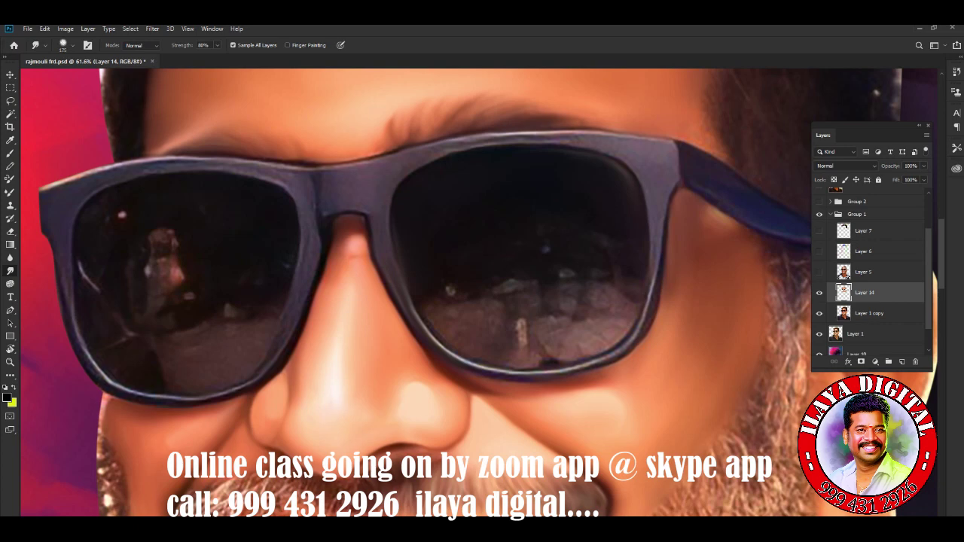
{"action": "mouse_move", "coordinate": [550, 316]}
{"action": "left_mouse_down"}
{"action": "mouse_move", "coordinate": [579, 331]}
{"action": "mouse_move", "coordinate": [561, 359]}
{"action": "mouse_move", "coordinate": [607, 343]}
{"action": "mouse_move", "coordinate": [629, 290]}
{"action": "mouse_move", "coordinate": [565, 270]}
{"action": "left_mouse_up"}
{"action": "mouse_move", "coordinate": [527, 335]}
{"action": "left_mouse_down"}
{"action": "mouse_move", "coordinate": [509, 294]}
{"action": "mouse_move", "coordinate": [441, 294]}
{"action": "mouse_move", "coordinate": [430, 320]}
{"action": "left_mouse_up"}
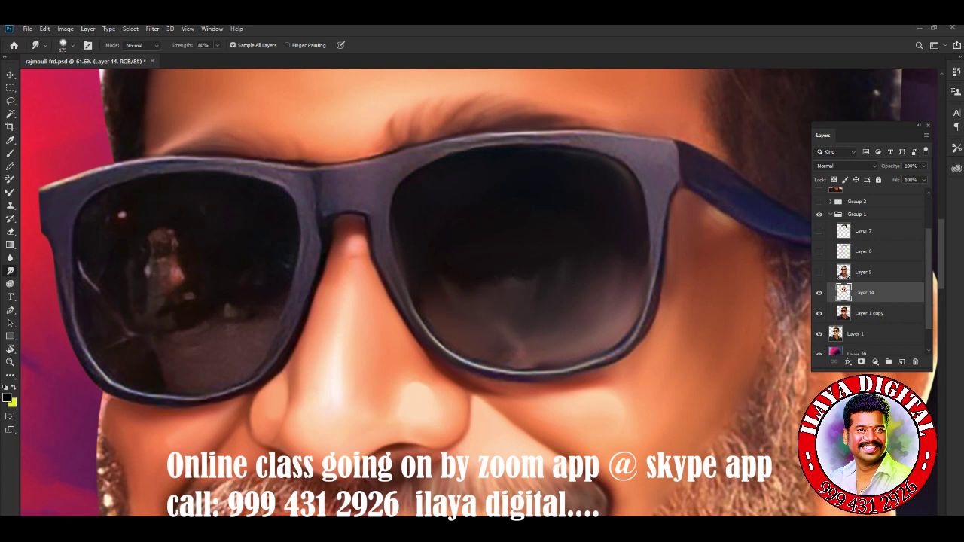
{"action": "mouse_move", "coordinate": [516, 343]}
{"action": "left_mouse_down"}
{"action": "mouse_move", "coordinate": [541, 366]}
{"action": "mouse_move", "coordinate": [422, 301]}
{"action": "mouse_move", "coordinate": [507, 294]}
{"action": "mouse_move", "coordinate": [513, 272]}
{"action": "left_mouse_up"}
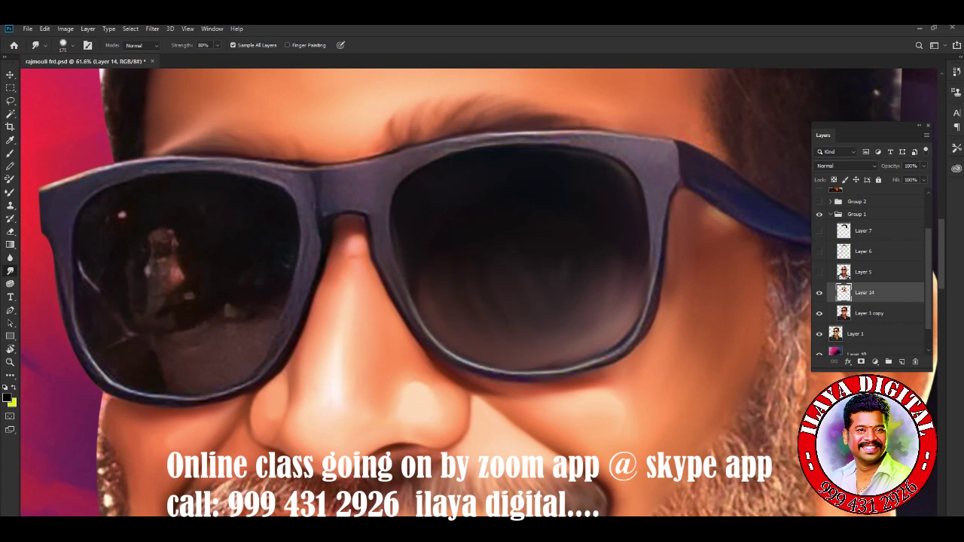
{"action": "left_click_drag", "start_coordinate": [602, 294], "coordinate": [595, 267]}
{"action": "mouse_move", "coordinate": [629, 313]}
{"action": "left_mouse_down"}
{"action": "mouse_move", "coordinate": [588, 275]}
{"action": "mouse_move", "coordinate": [592, 282]}
{"action": "left_mouse_up"}
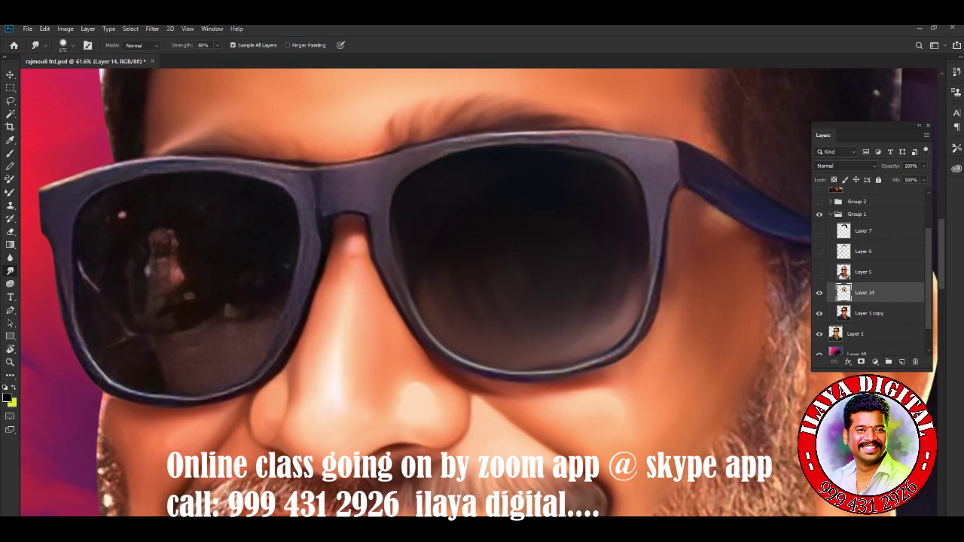
{"action": "left_click_drag", "start_coordinate": [505, 298], "coordinate": [490, 276]}
Darken and even out the left lens reflections, then fit the whole portrait in view
{"action": "left_click_drag", "start_coordinate": [162, 234], "coordinate": [118, 219]}
{"action": "left_click_drag", "start_coordinate": [80, 264], "coordinate": [97, 291]}
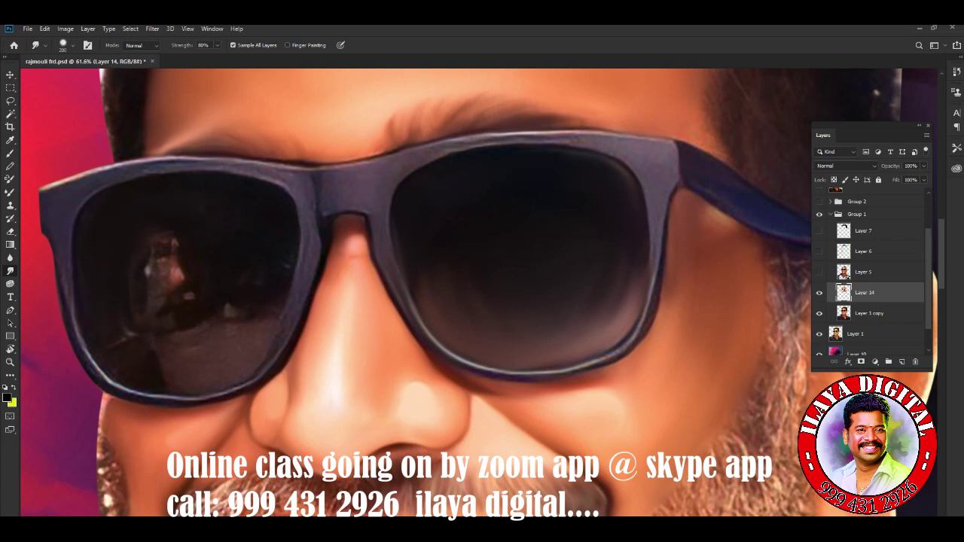
{"action": "mouse_move", "coordinate": [167, 239]}
{"action": "left_mouse_down"}
{"action": "mouse_move", "coordinate": [136, 287]}
{"action": "mouse_move", "coordinate": [181, 305]}
{"action": "mouse_move", "coordinate": [123, 339]}
{"action": "left_mouse_up"}
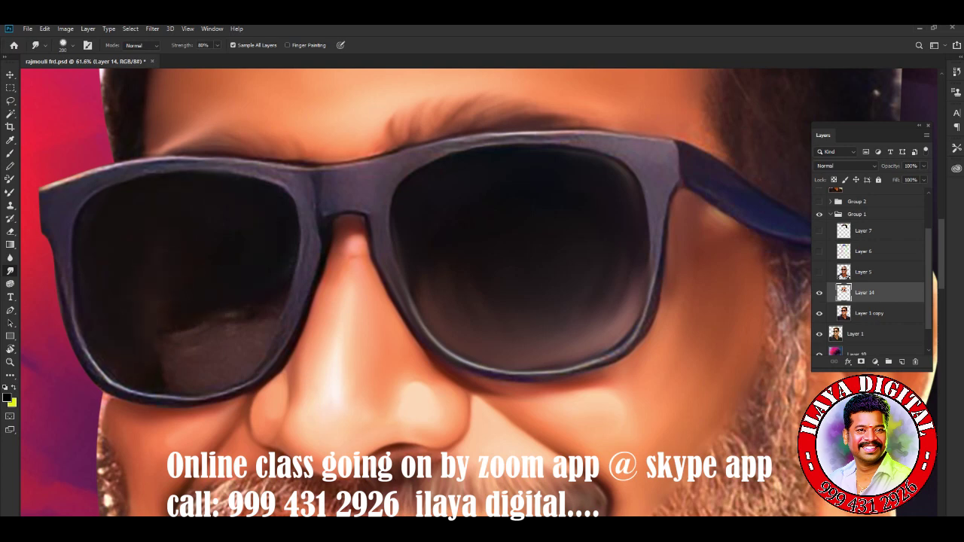
{"action": "left_click_drag", "start_coordinate": [253, 309], "coordinate": [147, 395]}
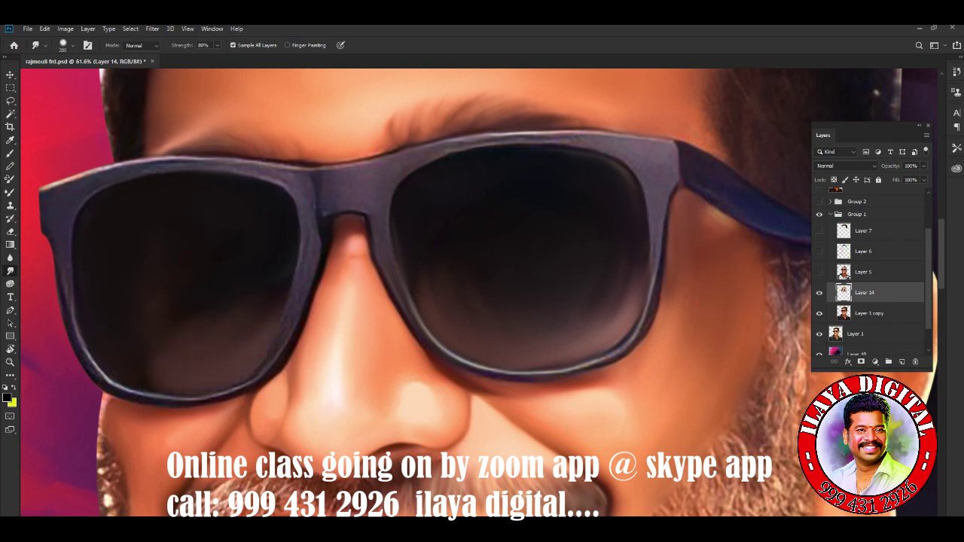
{"action": "mouse_move", "coordinate": [286, 290]}
{"action": "left_mouse_down"}
{"action": "mouse_move", "coordinate": [260, 320]}
{"action": "mouse_move", "coordinate": [183, 316]}
{"action": "left_mouse_up"}
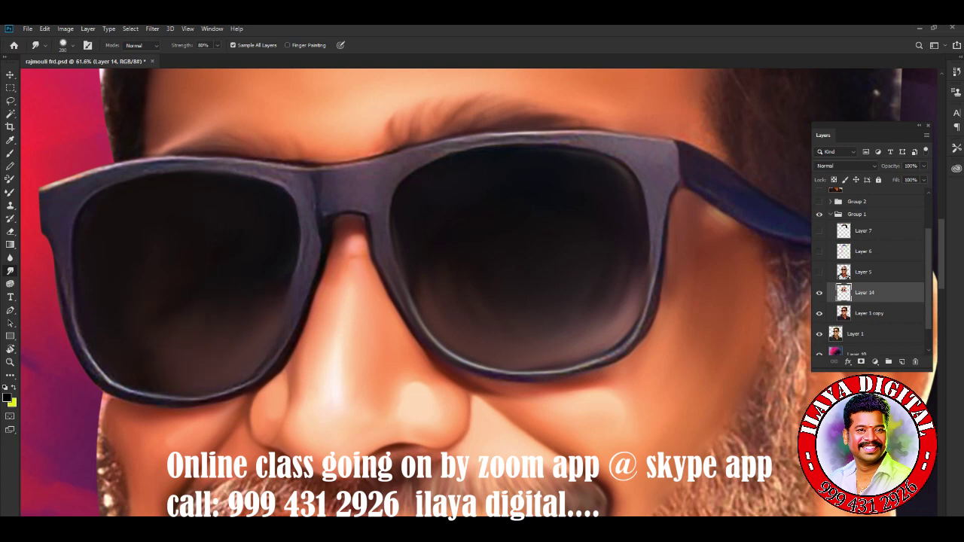
{"action": "left_click_drag", "start_coordinate": [269, 303], "coordinate": [226, 352]}
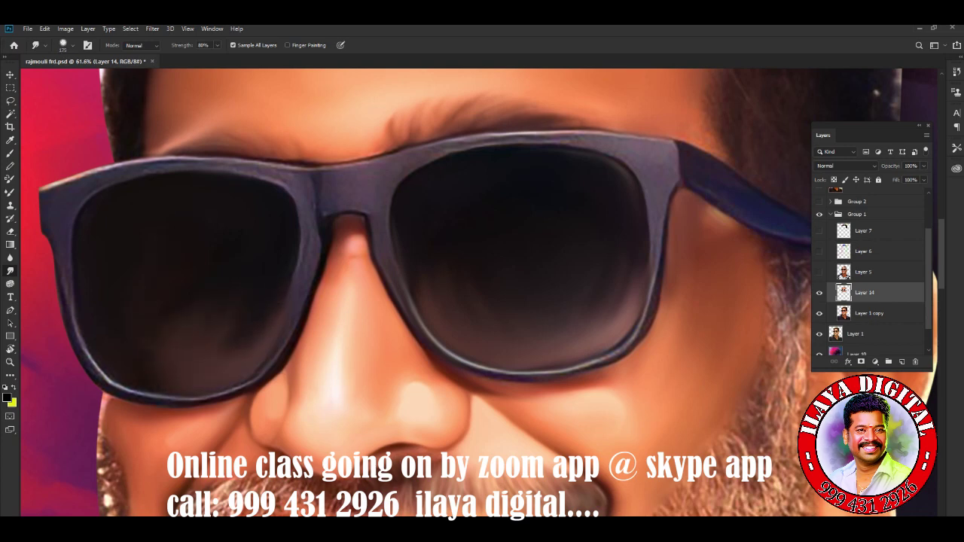
{"action": "left_click_drag", "start_coordinate": [106, 352], "coordinate": [89, 377]}
{"action": "left_click_drag", "start_coordinate": [452, 339], "coordinate": [249, 143]}
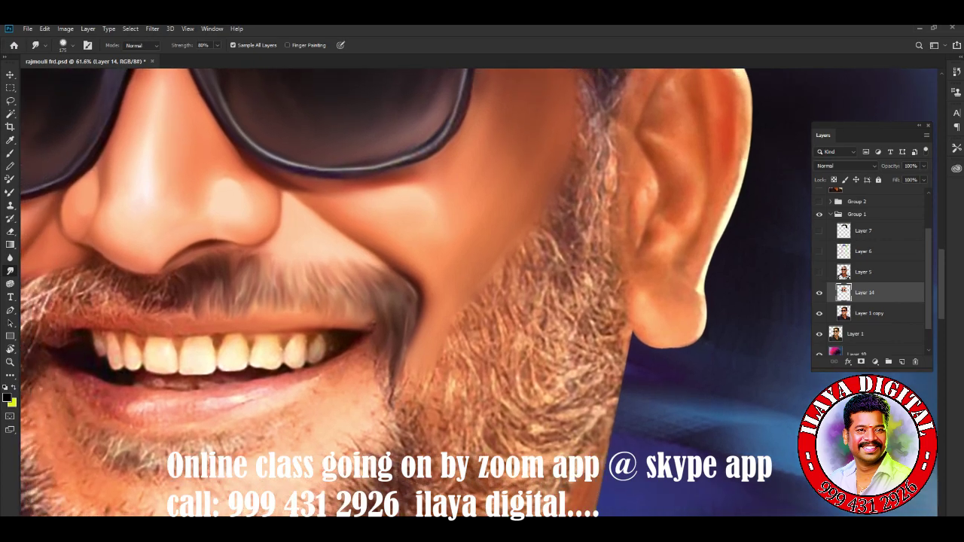
{"action": "key", "text": "ctrl+0"}
Make Layer 14 visible and smudge-soften the beard near the right cheek
{"action": "scroll", "coordinate": [532, 254], "scroll_direction": "up", "scroll_amount": 3}
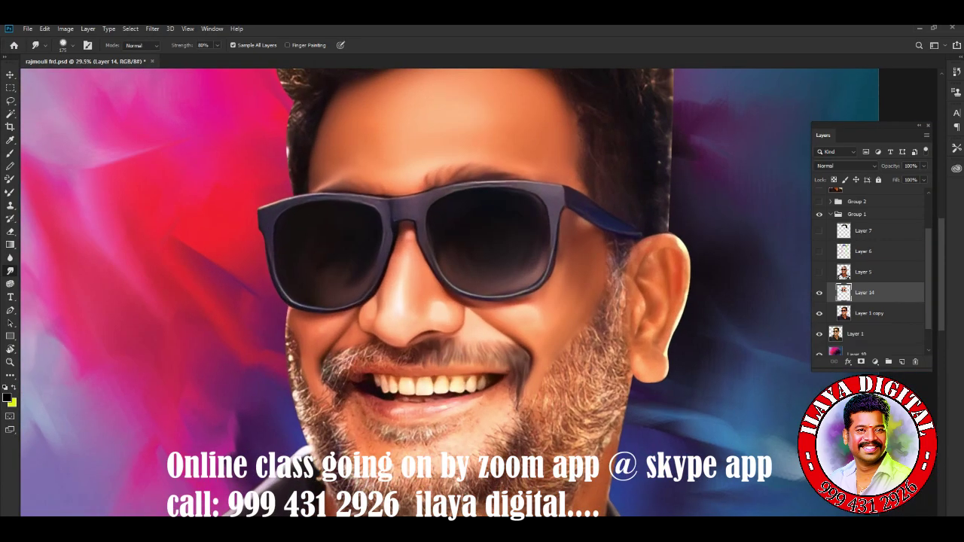
{"action": "left_click", "coordinate": [819, 292]}
{"action": "scroll", "coordinate": [677, 418], "scroll_direction": "up", "scroll_amount": 5}
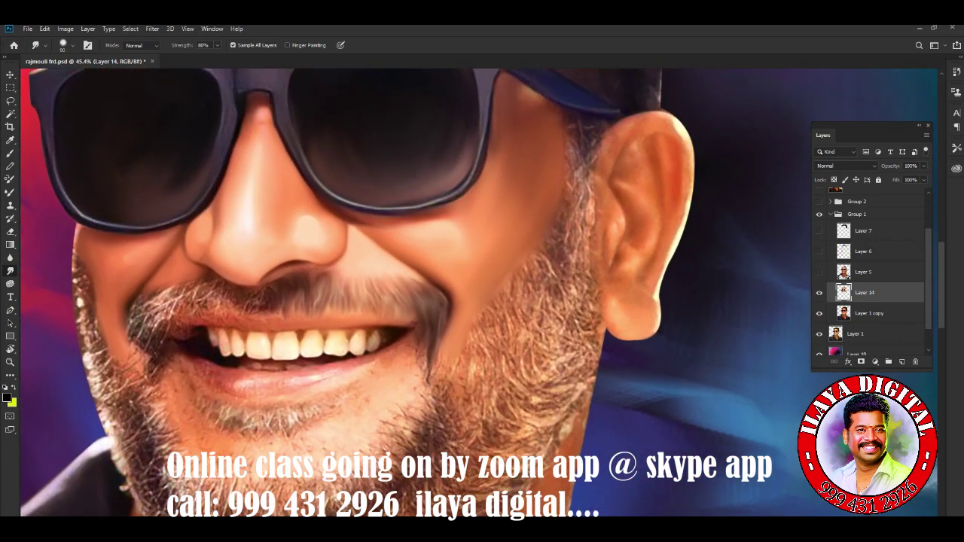
{"action": "mouse_move", "coordinate": [479, 343]}
{"action": "left_mouse_down"}
{"action": "mouse_move", "coordinate": [482, 320]}
{"action": "mouse_move", "coordinate": [550, 242]}
{"action": "left_mouse_up"}
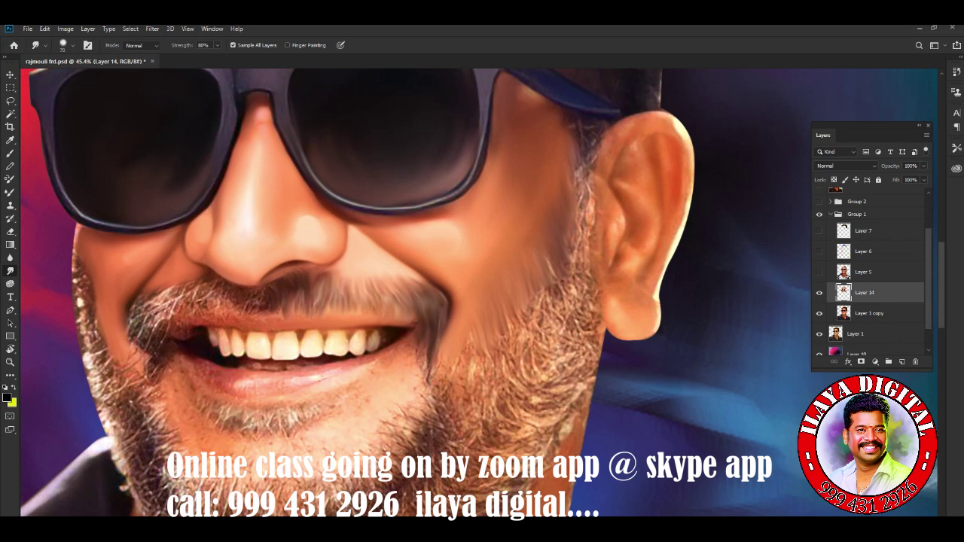
Blend the beard hair into the ear's edge and pull it upward along the jaw
{"action": "mouse_move", "coordinate": [586, 217]}
{"action": "left_mouse_down"}
{"action": "mouse_move", "coordinate": [580, 164]}
{"action": "mouse_move", "coordinate": [586, 201]}
{"action": "left_mouse_up"}
{"action": "left_click_drag", "start_coordinate": [588, 255], "coordinate": [583, 214]}
{"action": "mouse_move", "coordinate": [583, 286]}
{"action": "left_mouse_down"}
{"action": "mouse_move", "coordinate": [574, 245]}
{"action": "mouse_move", "coordinate": [569, 271]}
{"action": "left_mouse_up"}
{"action": "mouse_move", "coordinate": [562, 329]}
{"action": "left_mouse_down"}
{"action": "mouse_move", "coordinate": [559, 276]}
{"action": "mouse_move", "coordinate": [539, 304]}
{"action": "left_mouse_up"}
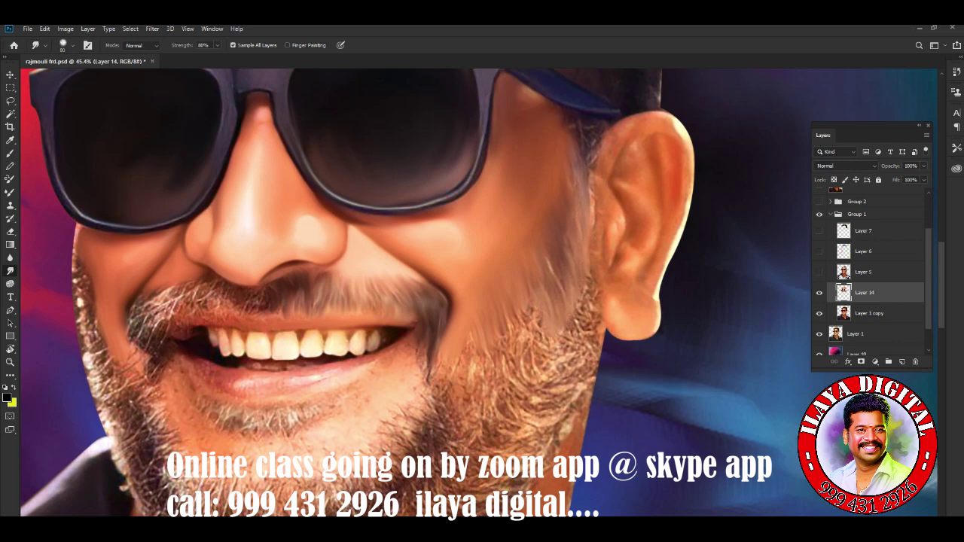
{"action": "left_click_drag", "start_coordinate": [539, 348], "coordinate": [531, 308]}
{"action": "mouse_move", "coordinate": [533, 376]}
{"action": "left_mouse_down"}
{"action": "mouse_move", "coordinate": [521, 323]}
{"action": "mouse_move", "coordinate": [506, 324]}
{"action": "left_mouse_up"}
{"action": "mouse_move", "coordinate": [513, 393]}
{"action": "left_mouse_down"}
{"action": "mouse_move", "coordinate": [494, 349]}
{"action": "mouse_move", "coordinate": [484, 348]}
{"action": "left_mouse_up"}
Smudge beard hair upward along the chin edge and the jaw below the ear
{"action": "mouse_move", "coordinate": [477, 397]}
{"action": "left_mouse_down"}
{"action": "mouse_move", "coordinate": [465, 351]}
{"action": "mouse_move", "coordinate": [451, 363]}
{"action": "left_mouse_up"}
{"action": "left_click_drag", "start_coordinate": [445, 407], "coordinate": [440, 384]}
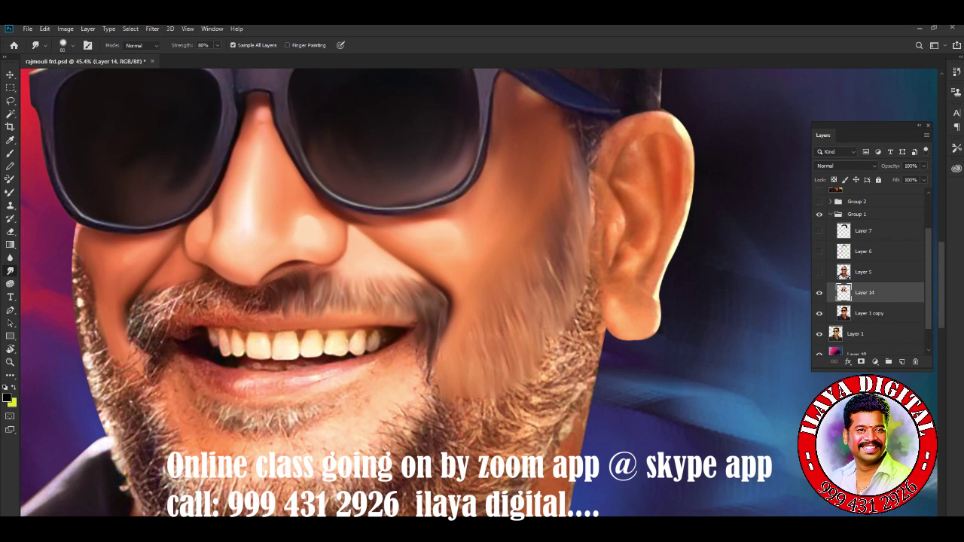
{"action": "mouse_move", "coordinate": [467, 443]}
{"action": "left_mouse_down"}
{"action": "mouse_move", "coordinate": [455, 414]}
{"action": "mouse_move", "coordinate": [473, 400]}
{"action": "left_mouse_up"}
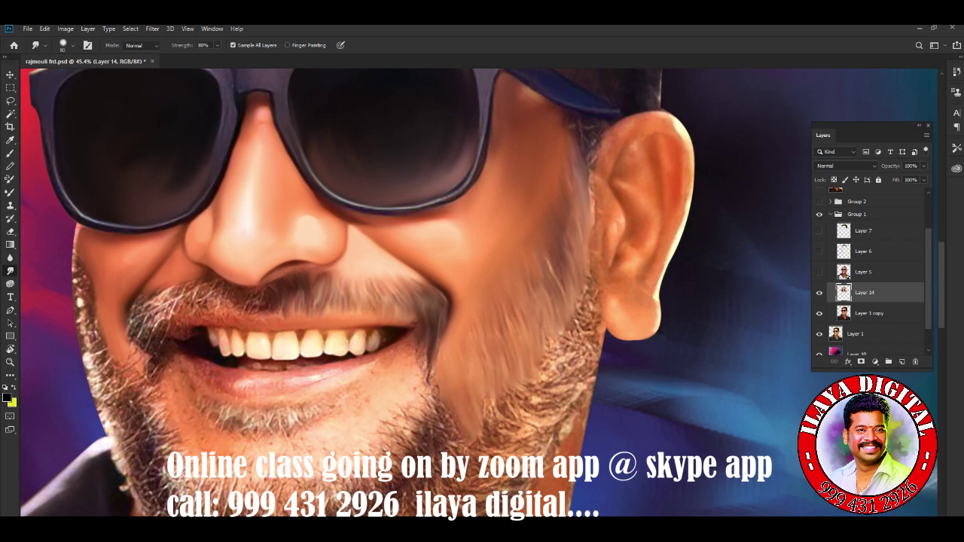
{"action": "mouse_move", "coordinate": [542, 393]}
{"action": "left_mouse_down"}
{"action": "mouse_move", "coordinate": [538, 361]}
{"action": "mouse_move", "coordinate": [572, 325]}
{"action": "mouse_move", "coordinate": [589, 268]}
{"action": "left_mouse_up"}
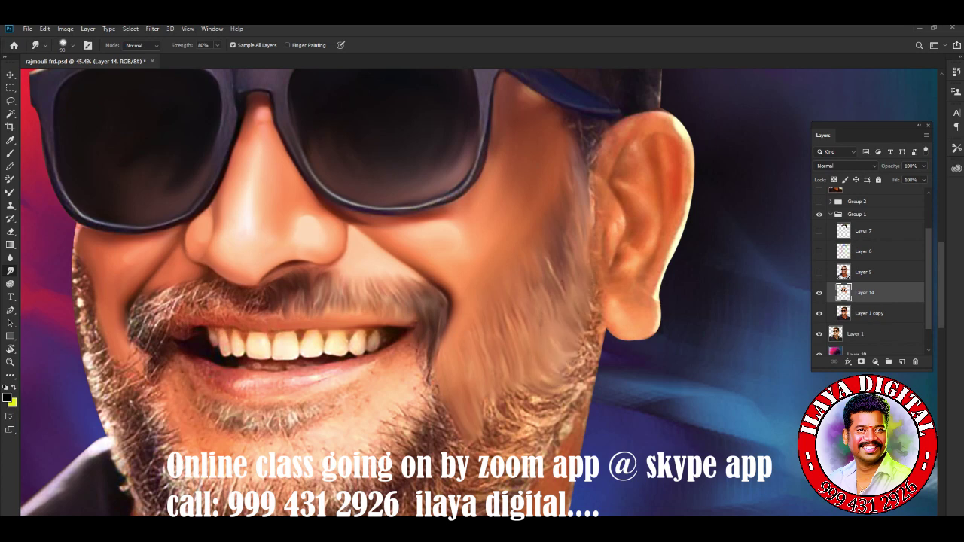
{"action": "left_click_drag", "start_coordinate": [588, 339], "coordinate": [591, 314]}
{"action": "mouse_move", "coordinate": [581, 361]}
{"action": "left_mouse_down"}
{"action": "mouse_move", "coordinate": [584, 340]}
{"action": "mouse_move", "coordinate": [581, 369]}
{"action": "left_mouse_up"}
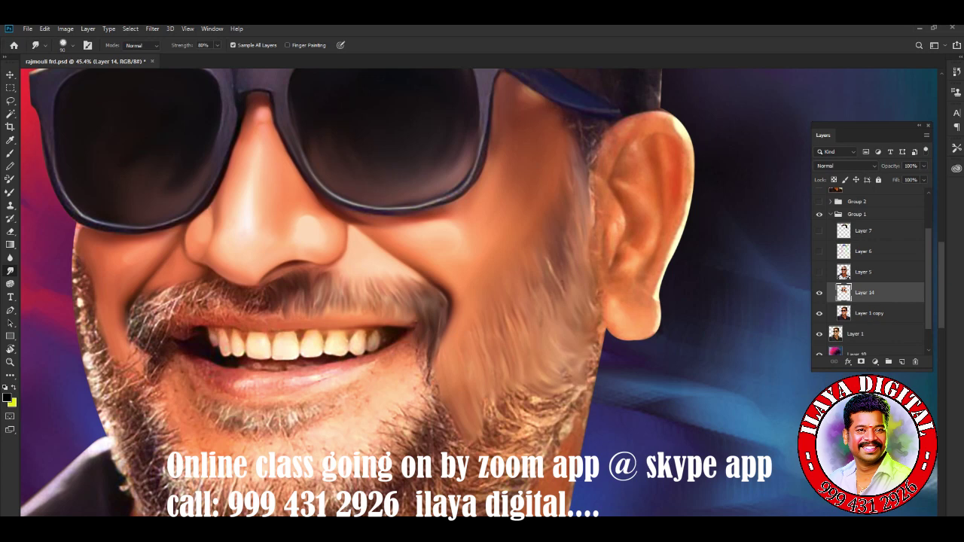
Stroke the lower-jaw beard hair upward and refine it near the chin
{"action": "left_click_drag", "start_coordinate": [539, 437], "coordinate": [546, 413]}
{"action": "mouse_move", "coordinate": [550, 455]}
{"action": "left_mouse_down"}
{"action": "mouse_move", "coordinate": [553, 427]}
{"action": "mouse_move", "coordinate": [583, 375]}
{"action": "left_mouse_up"}
{"action": "mouse_move", "coordinate": [556, 404]}
{"action": "left_mouse_down"}
{"action": "mouse_move", "coordinate": [559, 387]}
{"action": "mouse_move", "coordinate": [539, 397]}
{"action": "left_mouse_up"}
{"action": "mouse_move", "coordinate": [487, 443]}
{"action": "left_mouse_down"}
{"action": "mouse_move", "coordinate": [496, 406]}
{"action": "mouse_move", "coordinate": [532, 387]}
{"action": "left_mouse_up"}
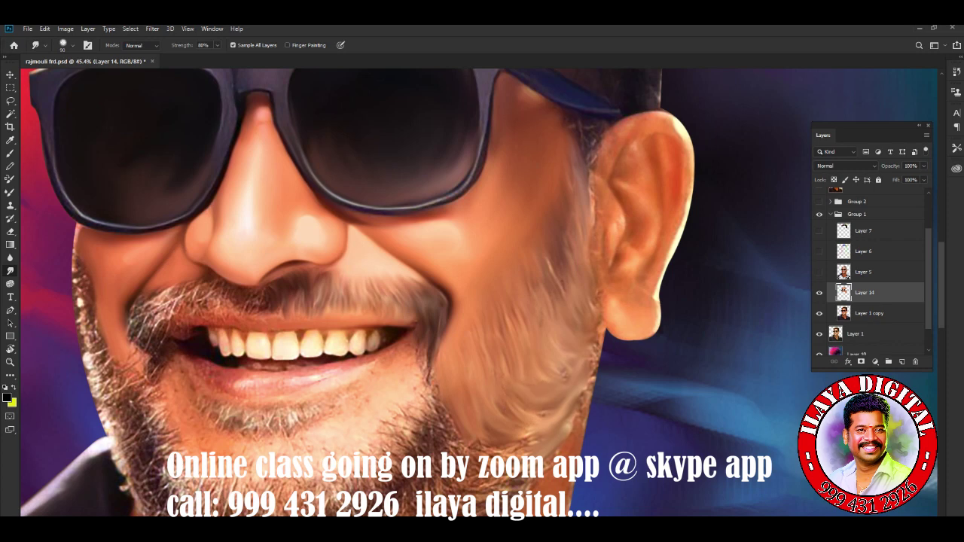
{"action": "mouse_move", "coordinate": [523, 454]}
{"action": "left_mouse_down"}
{"action": "mouse_move", "coordinate": [526, 434]}
{"action": "mouse_move", "coordinate": [506, 446]}
{"action": "mouse_move", "coordinate": [486, 426]}
{"action": "mouse_move", "coordinate": [501, 407]}
{"action": "mouse_move", "coordinate": [520, 403]}
{"action": "left_mouse_up"}
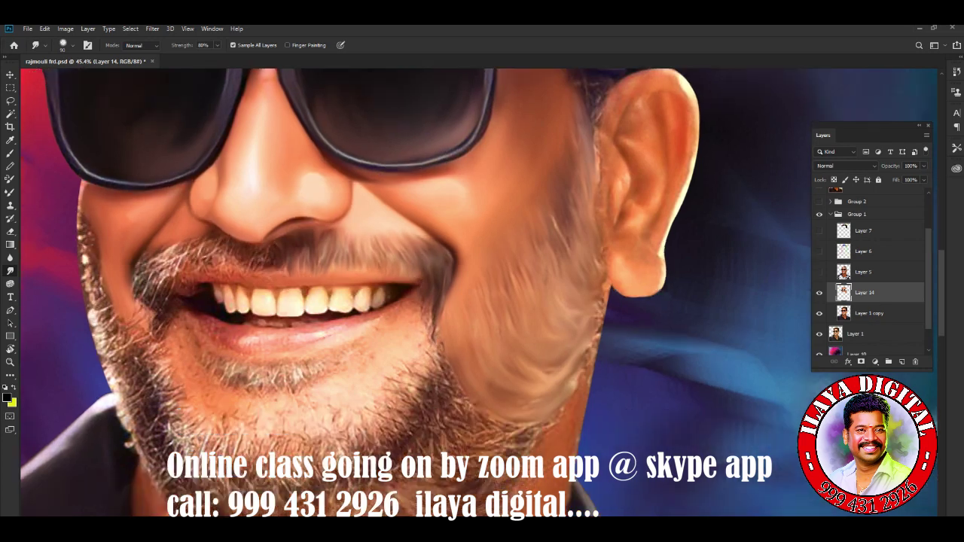
{"action": "left_click_drag", "start_coordinate": [562, 376], "coordinate": [591, 222]}
Reshape the dark beard edge on the right jaw and lower-right chin with upward strokes
{"action": "left_click_drag", "start_coordinate": [422, 301], "coordinate": [468, 228]}
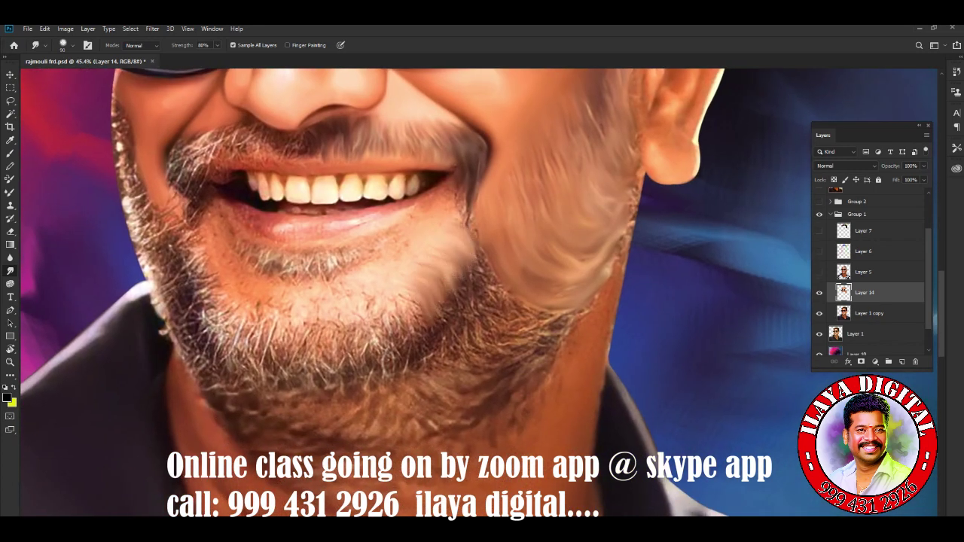
{"action": "mouse_move", "coordinate": [441, 326]}
{"action": "left_mouse_down"}
{"action": "mouse_move", "coordinate": [468, 232]}
{"action": "mouse_move", "coordinate": [459, 201]}
{"action": "mouse_move", "coordinate": [467, 206]}
{"action": "left_mouse_up"}
{"action": "left_click_drag", "start_coordinate": [480, 256], "coordinate": [475, 226]}
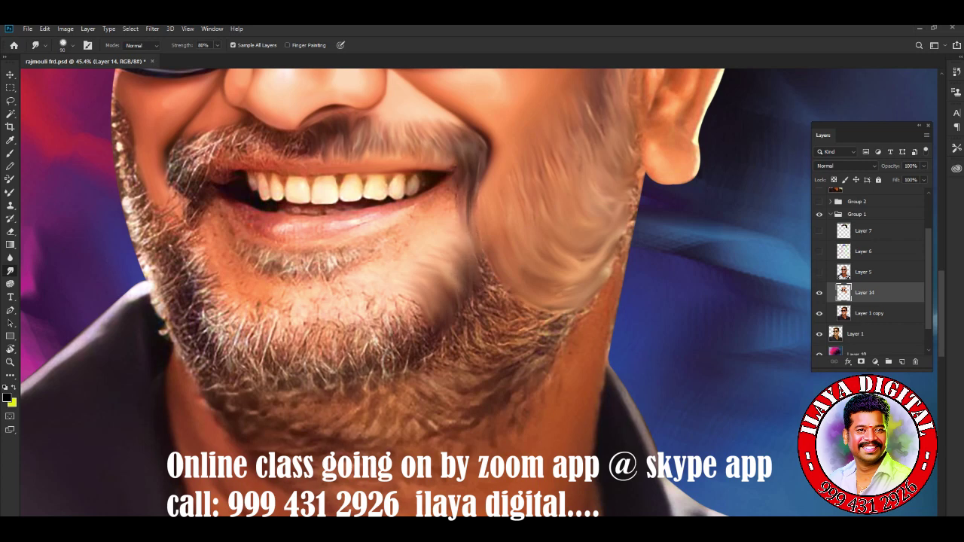
{"action": "left_click_drag", "start_coordinate": [380, 360], "coordinate": [407, 302]}
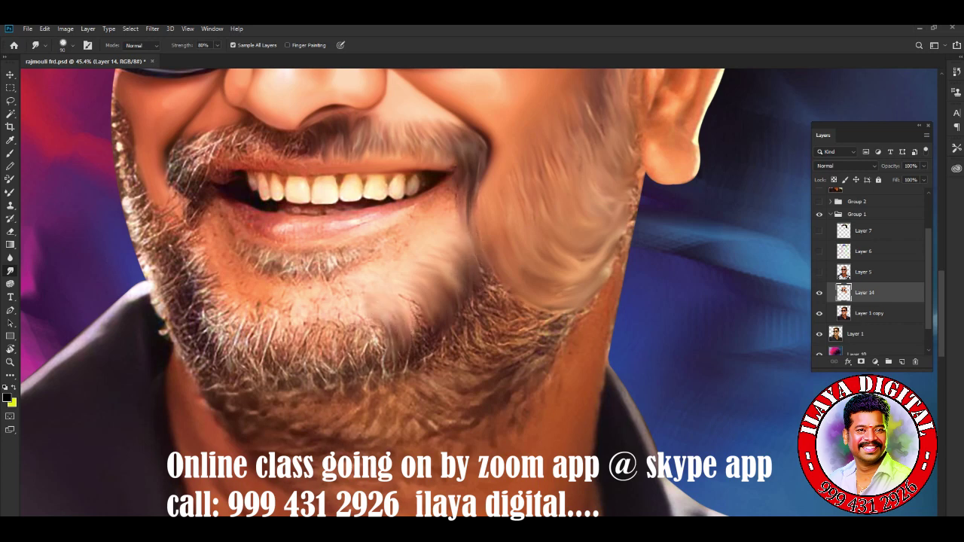
{"action": "left_click_drag", "start_coordinate": [411, 335], "coordinate": [422, 289]}
Smooth the left-jaw beard hairs and stroke the chin beard upward
{"action": "left_click_drag", "start_coordinate": [331, 301], "coordinate": [482, 283]}
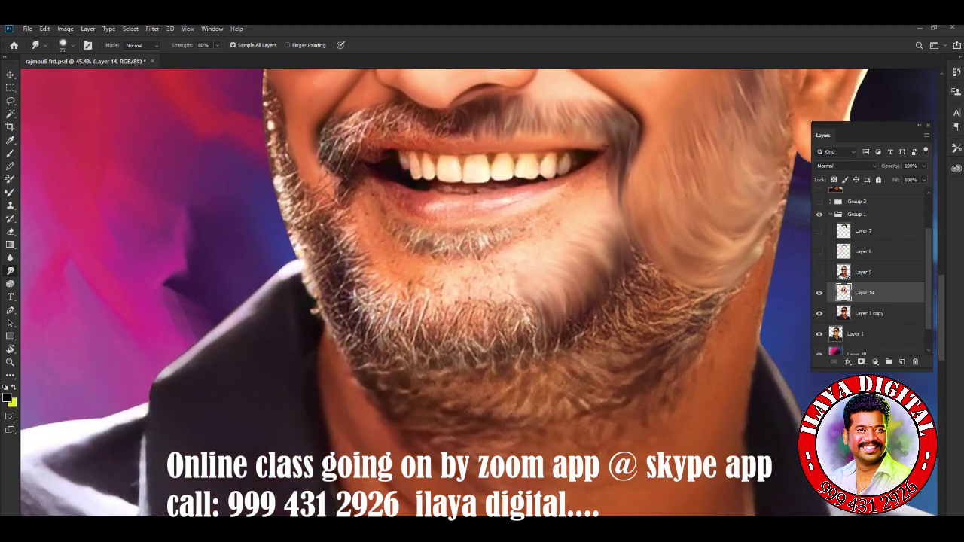
{"action": "mouse_move", "coordinate": [343, 248]}
{"action": "left_mouse_down"}
{"action": "mouse_move", "coordinate": [348, 226]}
{"action": "mouse_move", "coordinate": [353, 235]}
{"action": "left_mouse_up"}
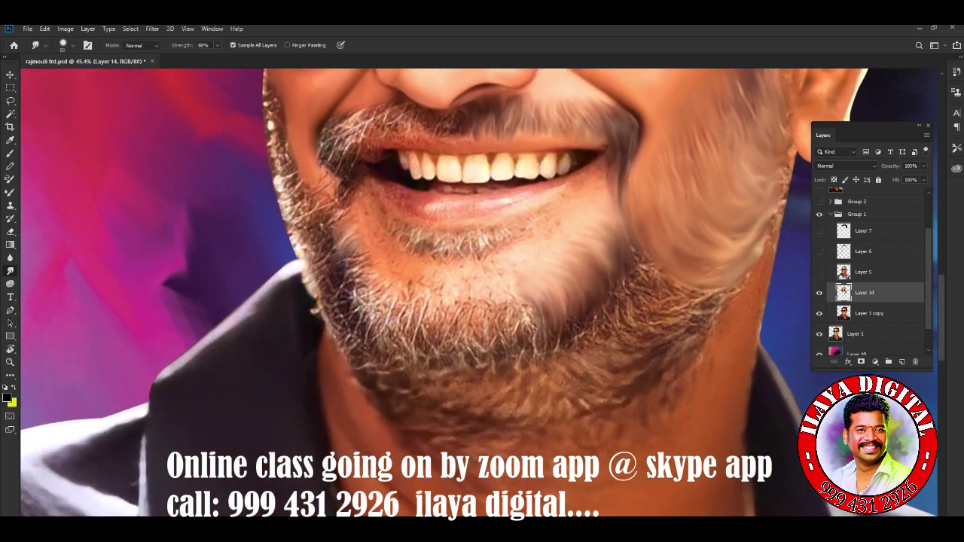
{"action": "mouse_move", "coordinate": [354, 271]}
{"action": "left_mouse_down"}
{"action": "mouse_move", "coordinate": [357, 250]}
{"action": "mouse_move", "coordinate": [362, 260]}
{"action": "left_mouse_up"}
{"action": "mouse_move", "coordinate": [358, 295]}
{"action": "left_mouse_down"}
{"action": "mouse_move", "coordinate": [372, 263]}
{"action": "mouse_move", "coordinate": [368, 282]}
{"action": "mouse_move", "coordinate": [381, 285]}
{"action": "left_mouse_up"}
{"action": "left_click_drag", "start_coordinate": [380, 324], "coordinate": [391, 294]}
{"action": "left_click_drag", "start_coordinate": [398, 337], "coordinate": [405, 292]}
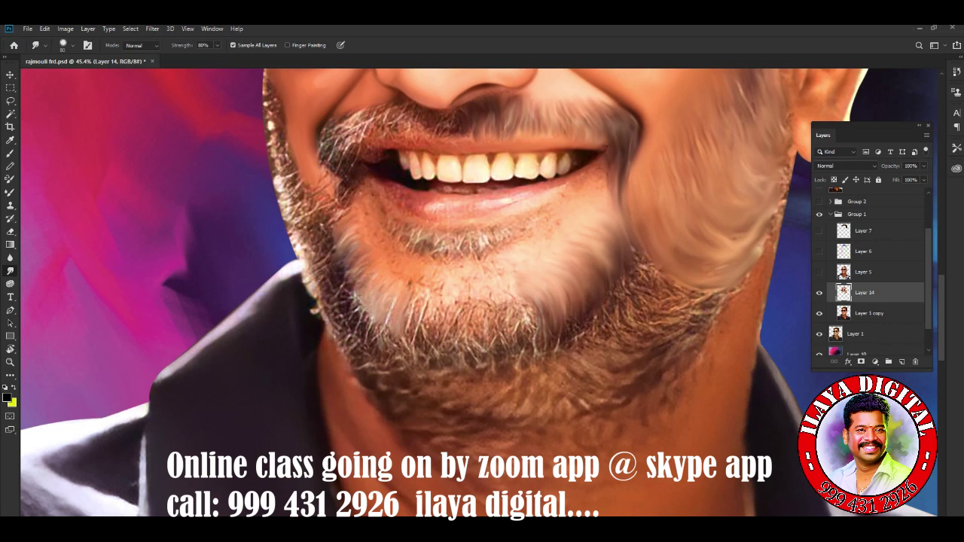
{"action": "mouse_move", "coordinate": [413, 345]}
{"action": "left_mouse_down"}
{"action": "mouse_move", "coordinate": [418, 286]}
{"action": "mouse_move", "coordinate": [443, 293]}
{"action": "left_mouse_up"}
Continue stroking the remaining chin beard hairs upward and touch up a small chin patch
{"action": "mouse_move", "coordinate": [452, 339]}
{"action": "left_mouse_down"}
{"action": "mouse_move", "coordinate": [459, 292]}
{"action": "mouse_move", "coordinate": [476, 291]}
{"action": "left_mouse_up"}
{"action": "mouse_move", "coordinate": [488, 343]}
{"action": "left_mouse_down"}
{"action": "mouse_move", "coordinate": [494, 292]}
{"action": "mouse_move", "coordinate": [510, 308]}
{"action": "left_mouse_up"}
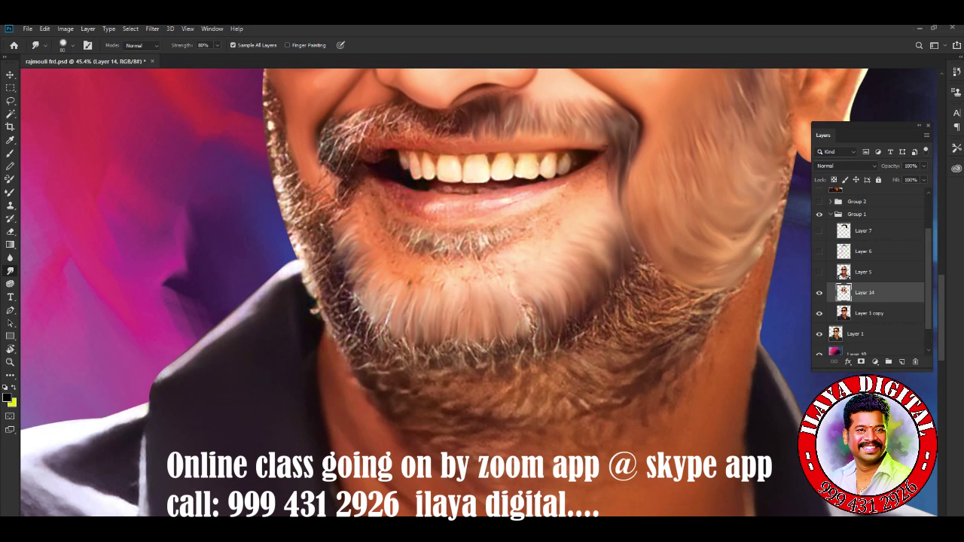
{"action": "mouse_move", "coordinate": [526, 342]}
{"action": "left_mouse_down"}
{"action": "mouse_move", "coordinate": [518, 292]}
{"action": "mouse_move", "coordinate": [539, 302]}
{"action": "left_mouse_up"}
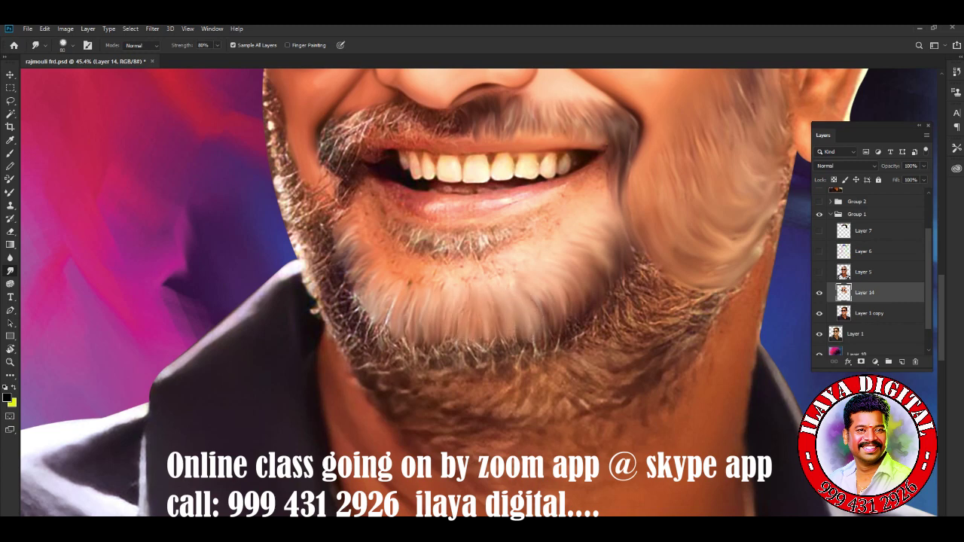
{"action": "mouse_move", "coordinate": [535, 348]}
{"action": "left_mouse_down"}
{"action": "mouse_move", "coordinate": [533, 334]}
{"action": "mouse_move", "coordinate": [594, 310]}
{"action": "left_mouse_up"}
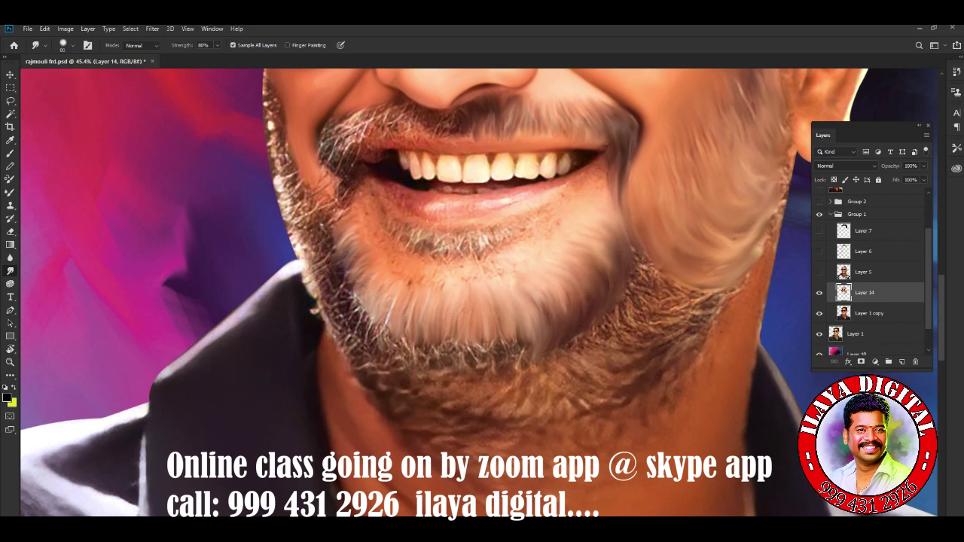
{"action": "mouse_move", "coordinate": [406, 365]}
{"action": "left_mouse_down"}
{"action": "mouse_move", "coordinate": [408, 336]}
{"action": "mouse_move", "coordinate": [470, 344]}
{"action": "mouse_move", "coordinate": [499, 332]}
{"action": "left_mouse_up"}
Smooth the bottom of the chin and stroke the lower-left beard edge upward
{"action": "mouse_move", "coordinate": [465, 361]}
{"action": "left_mouse_down"}
{"action": "mouse_move", "coordinate": [458, 340]}
{"action": "mouse_move", "coordinate": [467, 345]}
{"action": "left_mouse_up"}
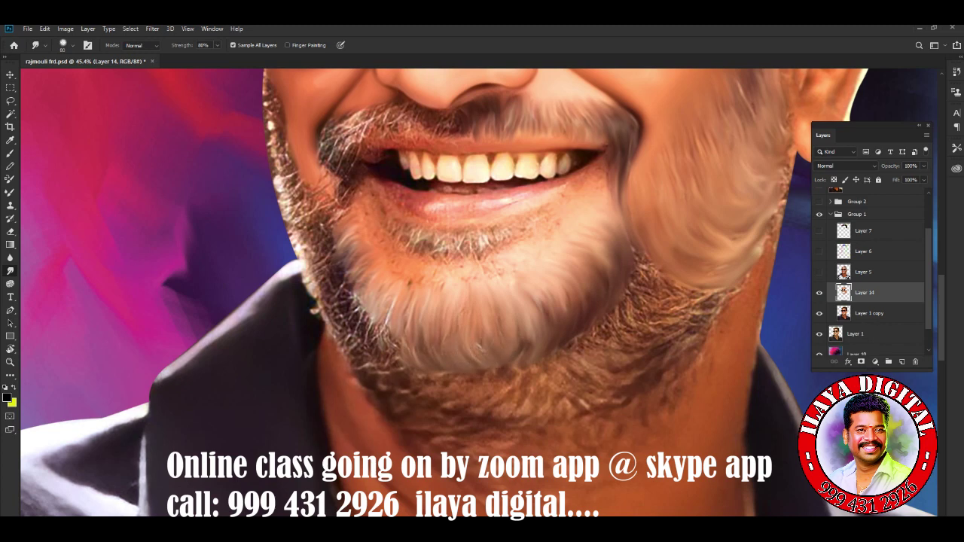
{"action": "mouse_move", "coordinate": [378, 346]}
{"action": "left_mouse_down"}
{"action": "mouse_move", "coordinate": [380, 322]}
{"action": "mouse_move", "coordinate": [396, 328]}
{"action": "left_mouse_up"}
{"action": "left_click_drag", "start_coordinate": [410, 369], "coordinate": [417, 345]}
{"action": "mouse_move", "coordinate": [354, 324]}
{"action": "left_mouse_down"}
{"action": "mouse_move", "coordinate": [353, 291]}
{"action": "mouse_move", "coordinate": [357, 300]}
{"action": "left_mouse_up"}
{"action": "mouse_move", "coordinate": [364, 344]}
{"action": "left_mouse_down"}
{"action": "mouse_move", "coordinate": [363, 310]}
{"action": "mouse_move", "coordinate": [376, 305]}
{"action": "left_mouse_up"}
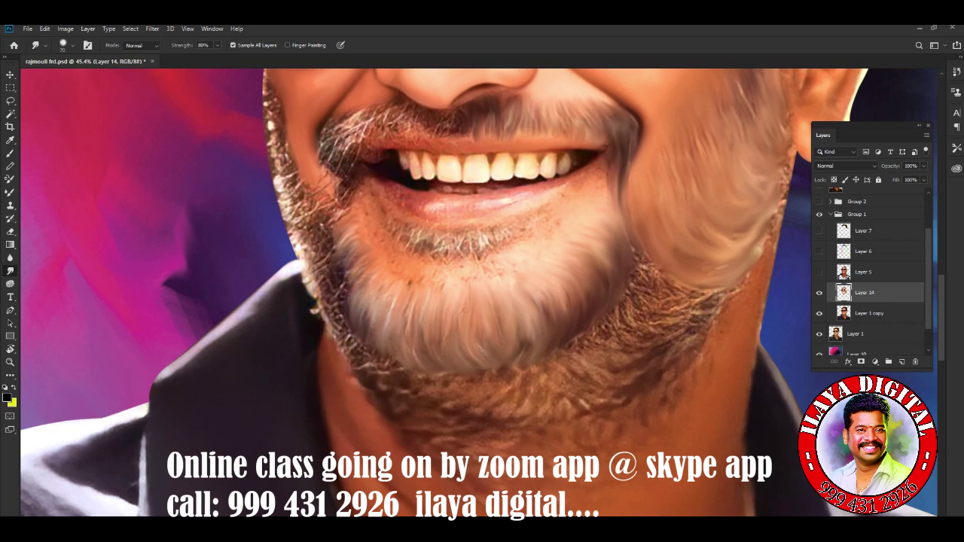
{"action": "mouse_move", "coordinate": [337, 232]}
{"action": "left_mouse_down"}
{"action": "mouse_move", "coordinate": [336, 208]}
{"action": "mouse_move", "coordinate": [333, 218]}
{"action": "left_mouse_up"}
{"action": "left_click_drag", "start_coordinate": [326, 263], "coordinate": [343, 235]}
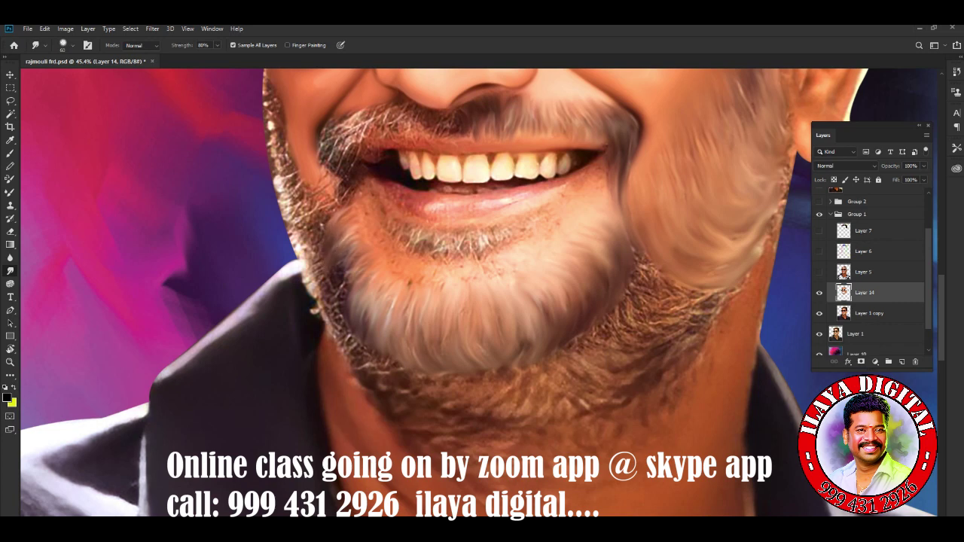
{"action": "mouse_move", "coordinate": [336, 293]}
{"action": "left_mouse_down"}
{"action": "mouse_move", "coordinate": [335, 256]}
{"action": "mouse_move", "coordinate": [348, 265]}
{"action": "mouse_move", "coordinate": [331, 214]}
{"action": "mouse_move", "coordinate": [345, 187]}
{"action": "left_mouse_up"}
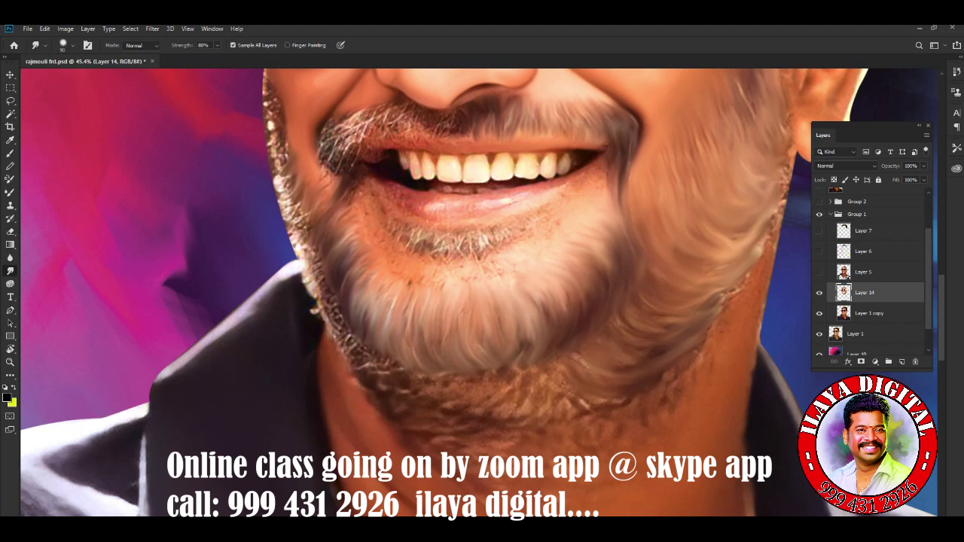
{"action": "scroll", "coordinate": [523, 264], "scroll_direction": "up", "scroll_amount": 5}
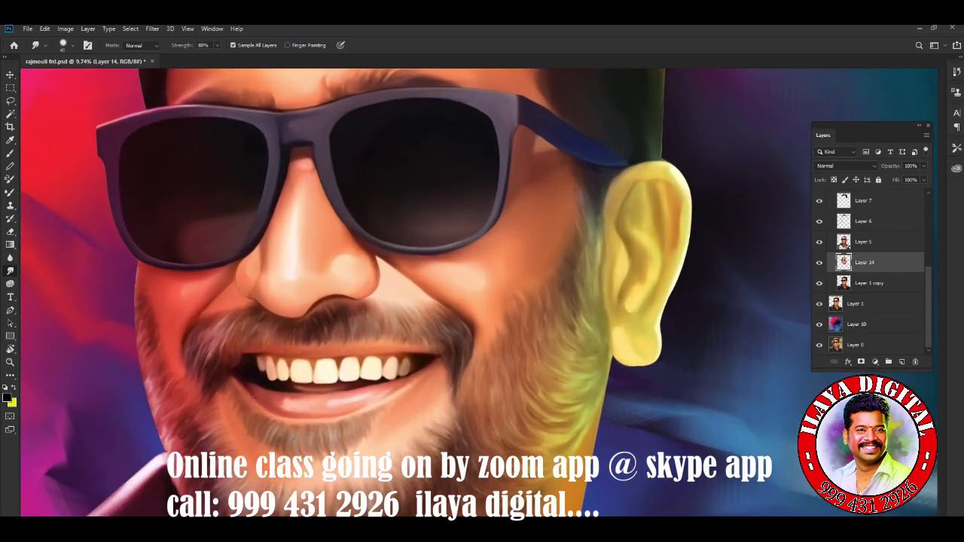
{"action": "scroll", "coordinate": [523, 264], "scroll_direction": "down", "scroll_amount": 2}
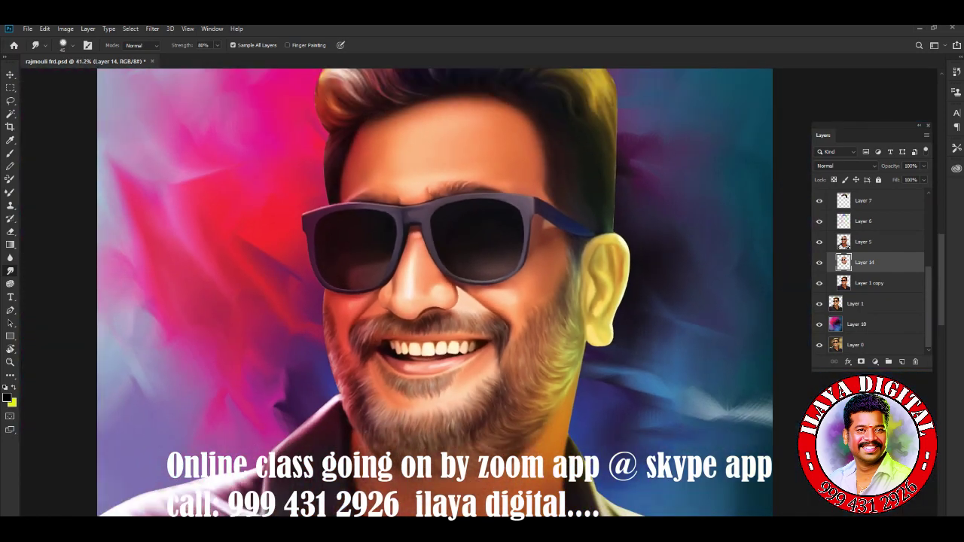
{"action": "left_click", "coordinate": [820, 242]}
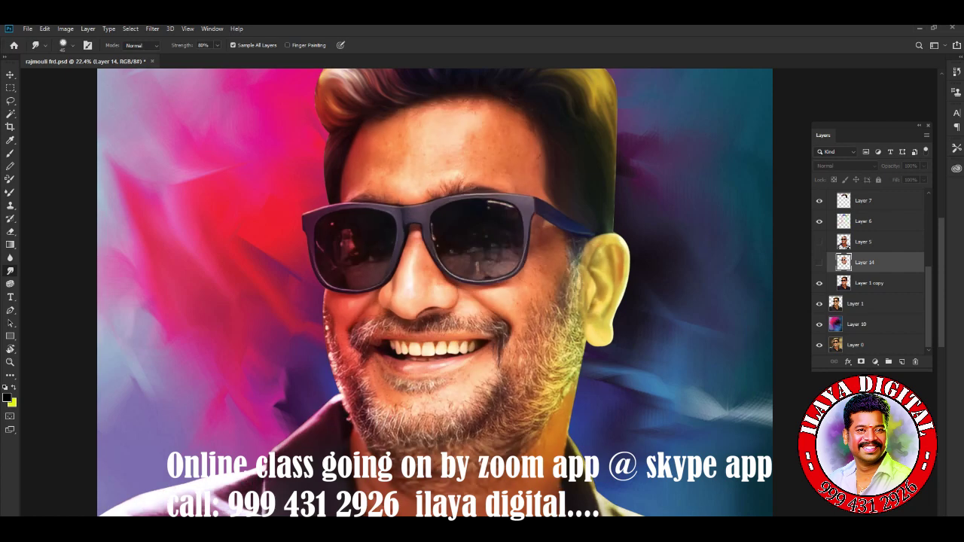
{"action": "left_click", "coordinate": [819, 221]}
{"action": "left_click", "coordinate": [819, 201]}
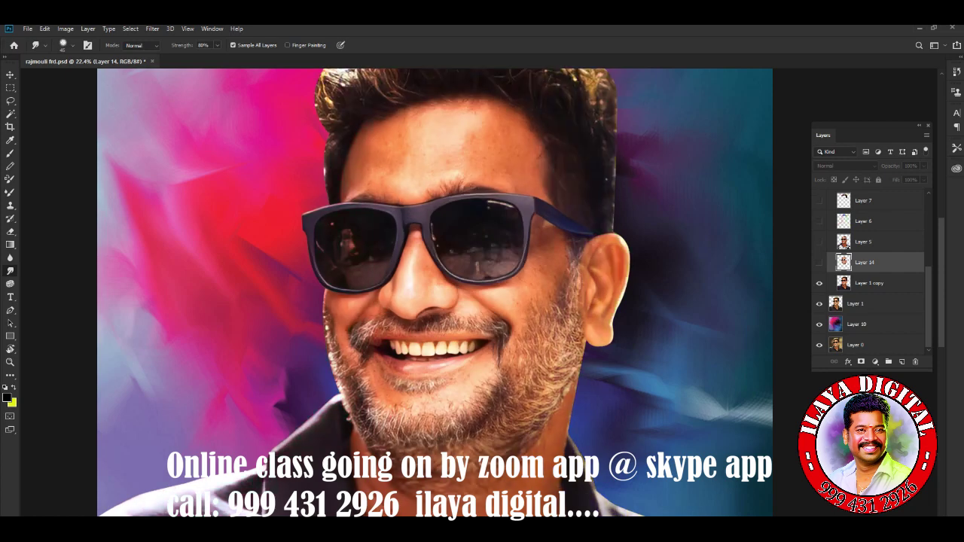
{"action": "left_click", "coordinate": [820, 262]}
{"action": "left_click", "coordinate": [819, 262]}
{"action": "scroll", "coordinate": [435, 292], "scroll_direction": "up", "scroll_amount": 1}
{"action": "scroll", "coordinate": [434, 292], "scroll_direction": "up", "scroll_amount": 2}
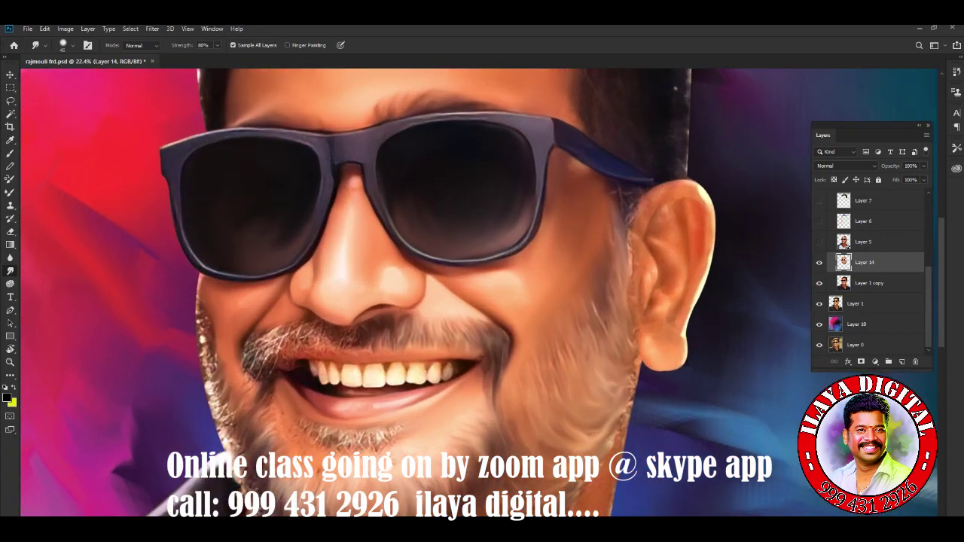
{"action": "scroll", "coordinate": [435, 292], "scroll_direction": "up", "scroll_amount": 2}
{"action": "scroll", "coordinate": [482, 292], "scroll_direction": "down", "scroll_amount": 2}
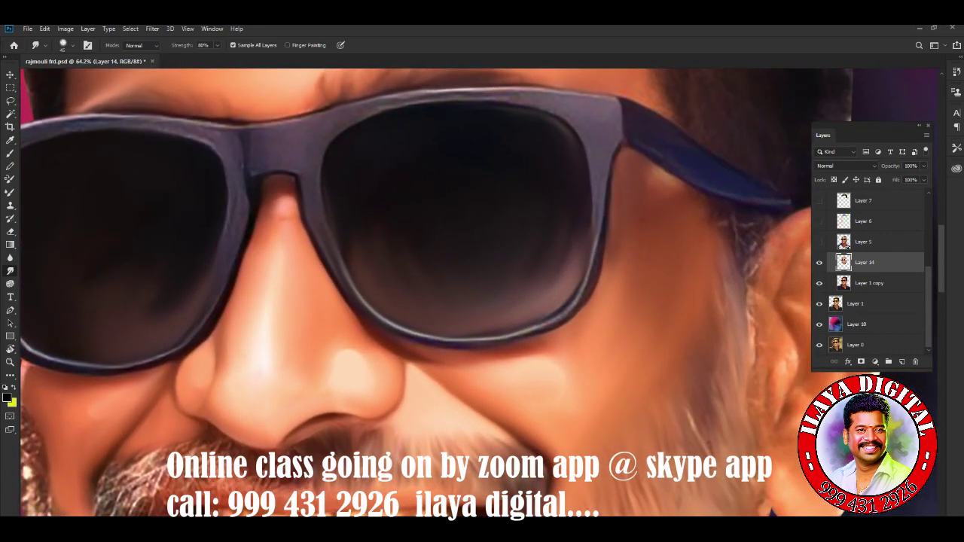
{"action": "scroll", "coordinate": [482, 292], "scroll_direction": "down", "scroll_amount": 1}
{"action": "scroll", "coordinate": [482, 292], "scroll_direction": "down", "scroll_amount": 1}
{"action": "scroll", "coordinate": [482, 293], "scroll_direction": "down", "scroll_amount": 2}
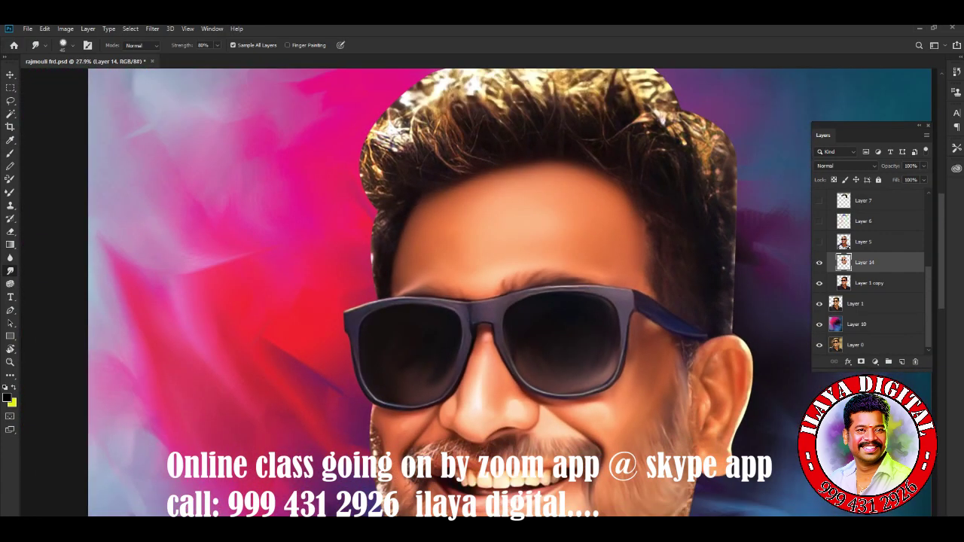
{"action": "left_click", "coordinate": [819, 263]}
{"action": "left_click", "coordinate": [819, 262]}
{"action": "left_click", "coordinate": [820, 242]}
{"action": "scroll", "coordinate": [482, 292], "scroll_direction": "up", "scroll_amount": 2}
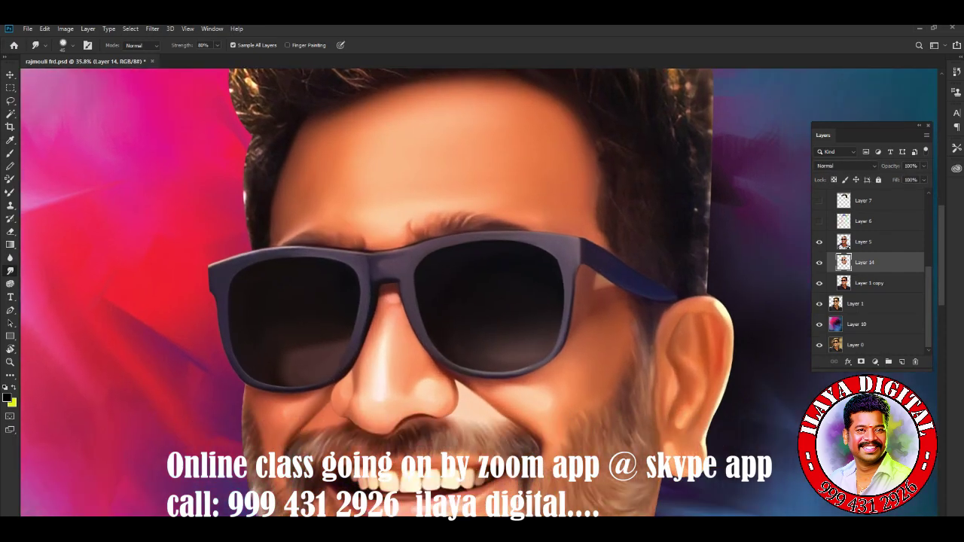
{"action": "scroll", "coordinate": [482, 293], "scroll_direction": "down", "scroll_amount": 2}
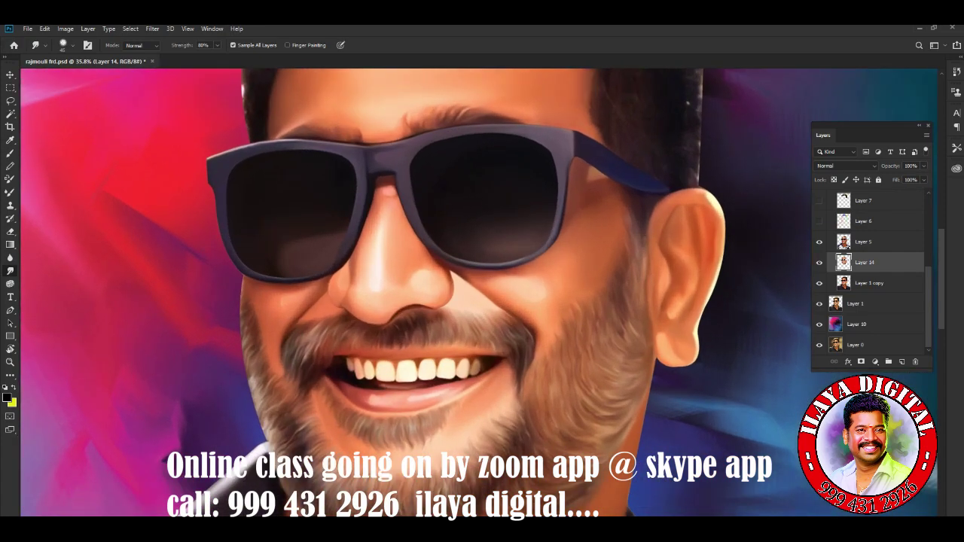
{"action": "scroll", "coordinate": [482, 292], "scroll_direction": "up", "scroll_amount": 1}
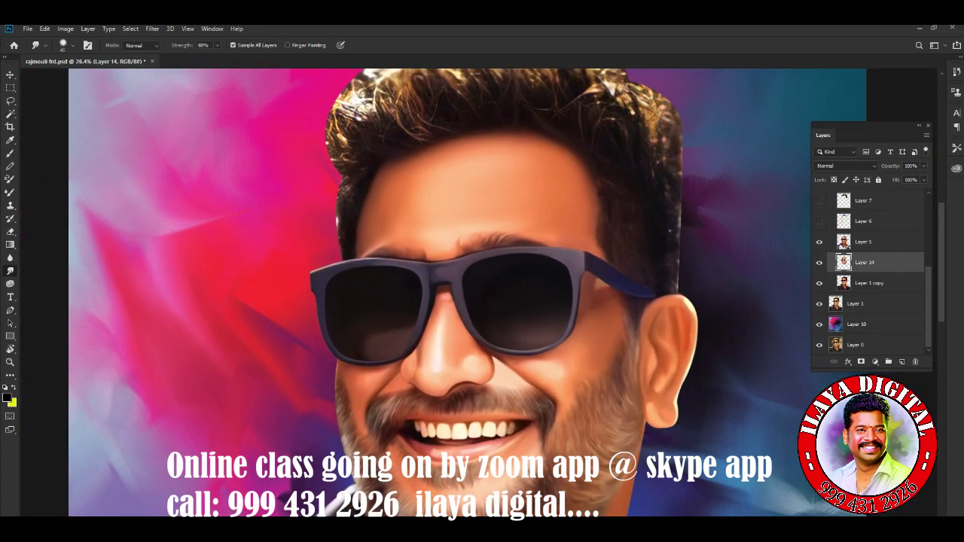
{"action": "left_click", "coordinate": [820, 241]}
{"action": "scroll", "coordinate": [711, 294], "scroll_direction": "down", "scroll_amount": 2}
{"action": "scroll", "coordinate": [712, 294], "scroll_direction": "down", "scroll_amount": 1}
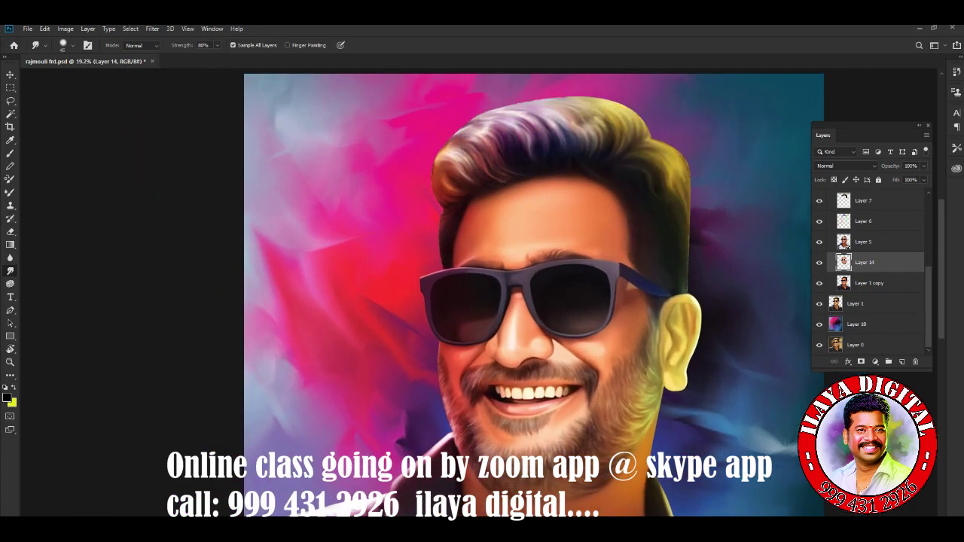
{"action": "scroll", "coordinate": [618, 206], "scroll_direction": "up", "scroll_amount": 5}
{"action": "scroll", "coordinate": [482, 286], "scroll_direction": "up", "scroll_amount": 3}
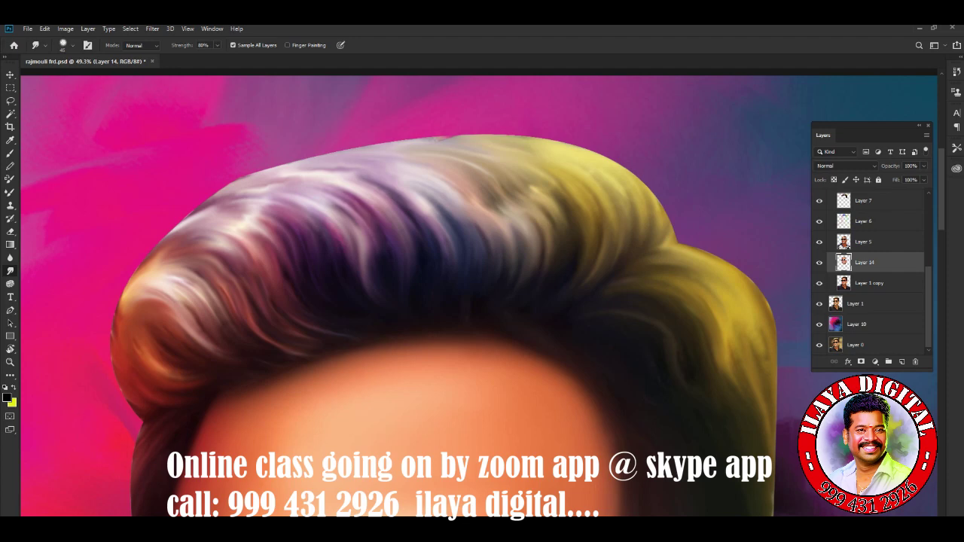
Collapse Group 1 and Group 2 in the Layers panel
{"action": "scroll", "coordinate": [874, 271], "scroll_direction": "up", "scroll_amount": 1}
{"action": "scroll", "coordinate": [874, 271], "scroll_direction": "up", "scroll_amount": 2}
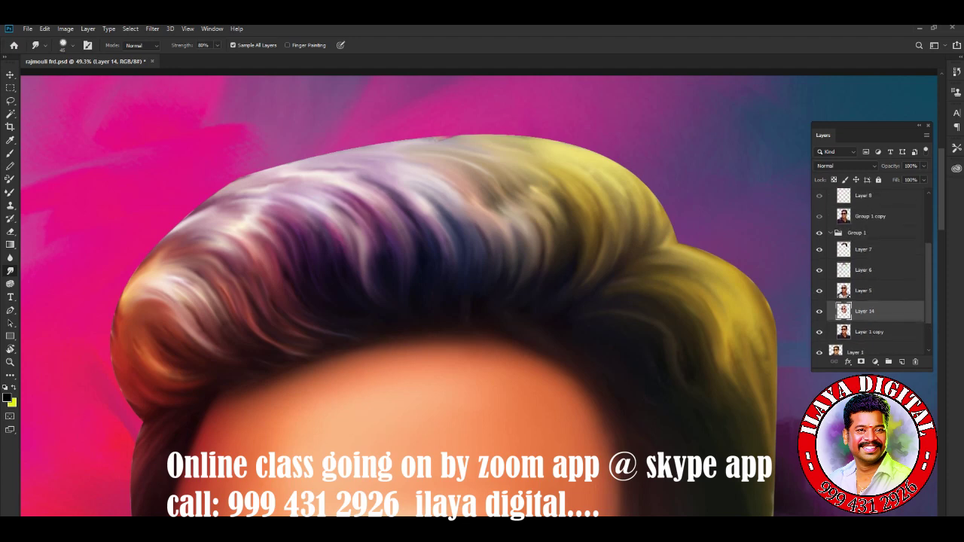
{"action": "left_click", "coordinate": [831, 232]}
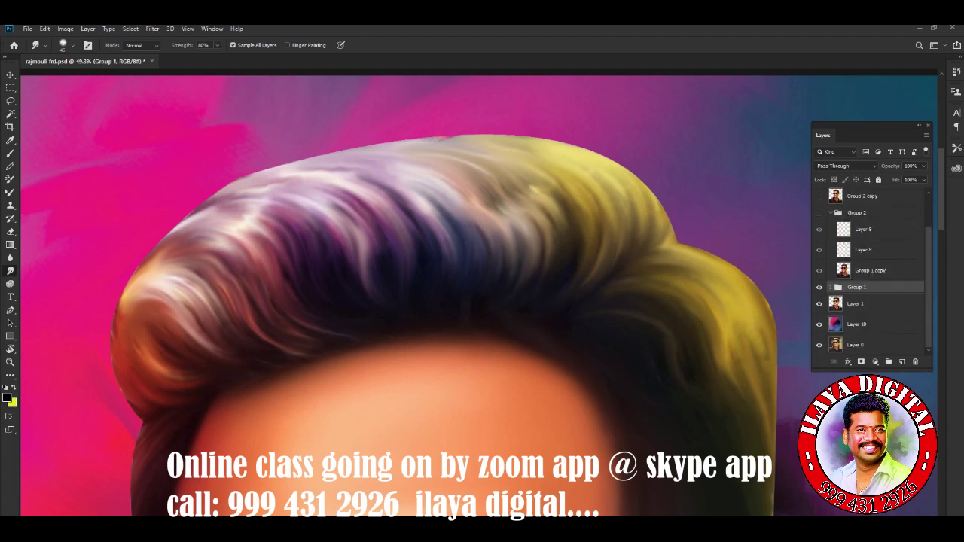
{"action": "left_click", "coordinate": [830, 213]}
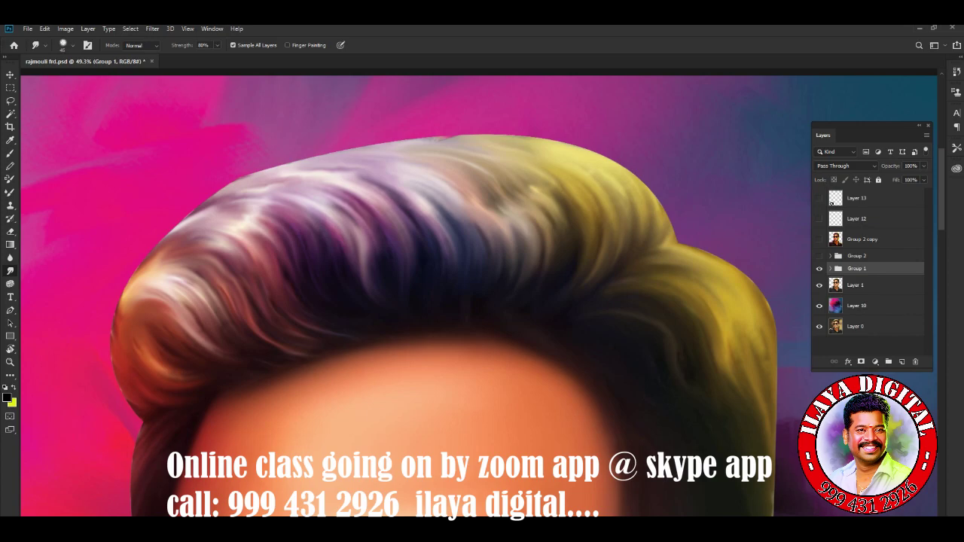
Fit the whole face in view and show Group 2's detailed hair painting
{"action": "scroll", "coordinate": [483, 294], "scroll_direction": "down", "scroll_amount": 3}
{"action": "scroll", "coordinate": [482, 293], "scroll_direction": "down", "scroll_amount": 1}
{"action": "scroll", "coordinate": [482, 294], "scroll_direction": "down", "scroll_amount": 1}
{"action": "scroll", "coordinate": [482, 294], "scroll_direction": "down", "scroll_amount": 1}
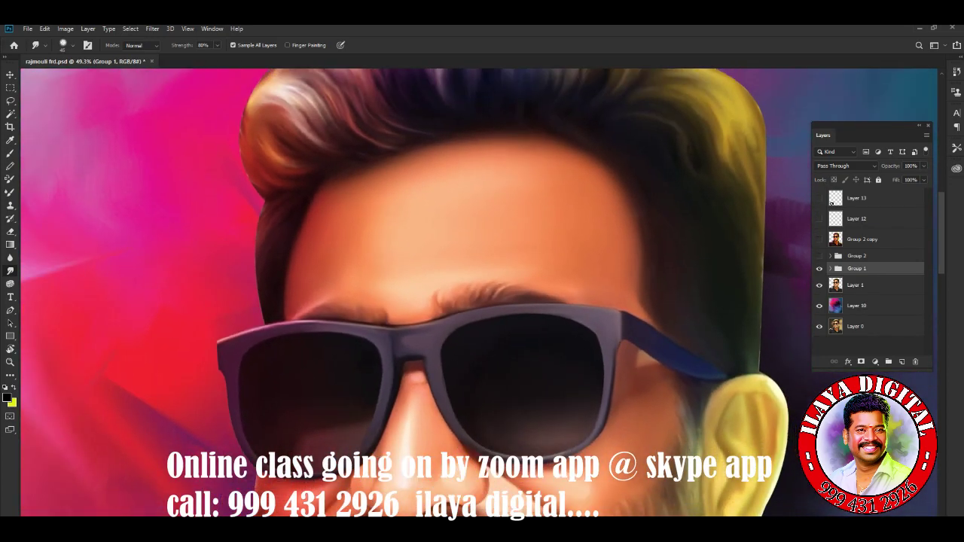
{"action": "key", "text": "ctrl+0"}
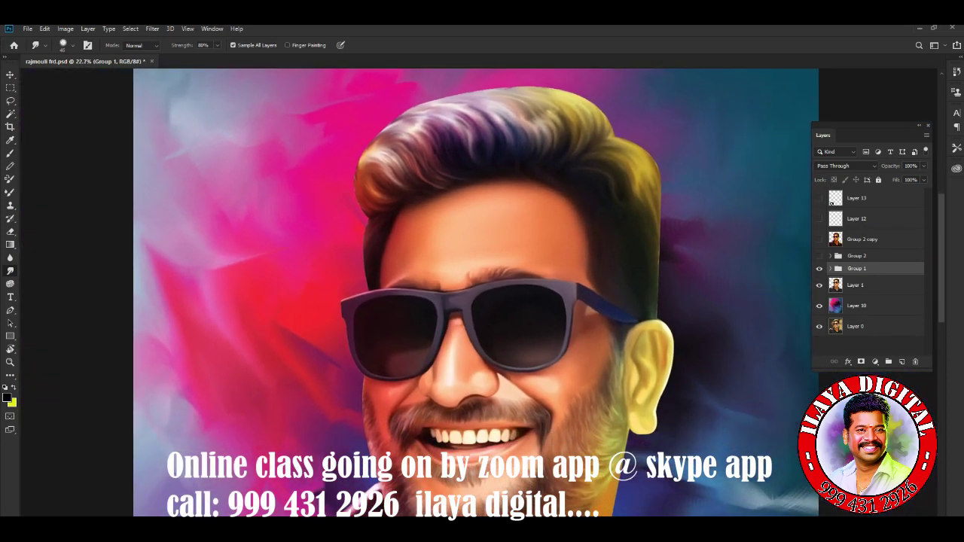
{"action": "scroll", "coordinate": [639, 302], "scroll_direction": "up", "scroll_amount": 1}
{"action": "left_click", "coordinate": [820, 256]}
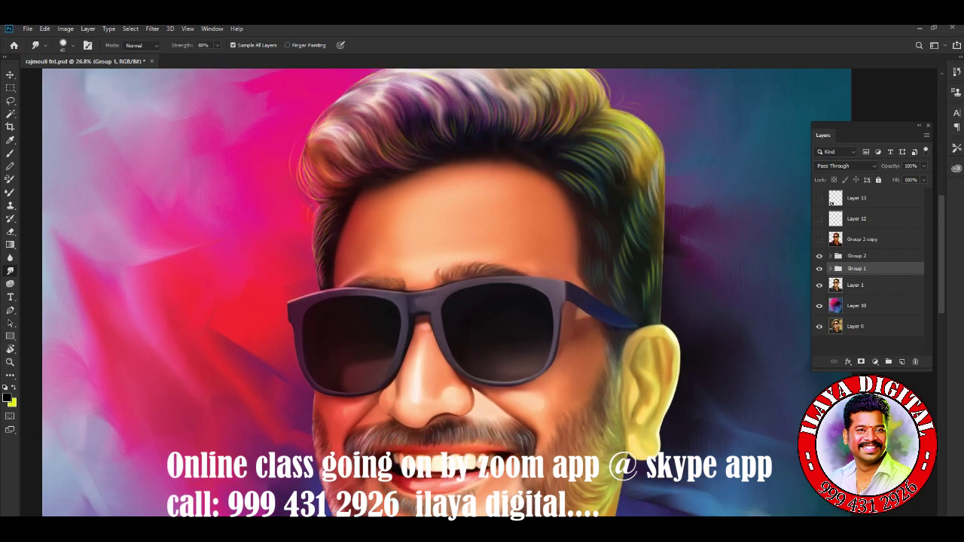
Expand Group 2, compare the mouth with Layers 9 and 8 toggled, keeping Layer 9 visible
{"action": "left_click", "coordinate": [830, 256]}
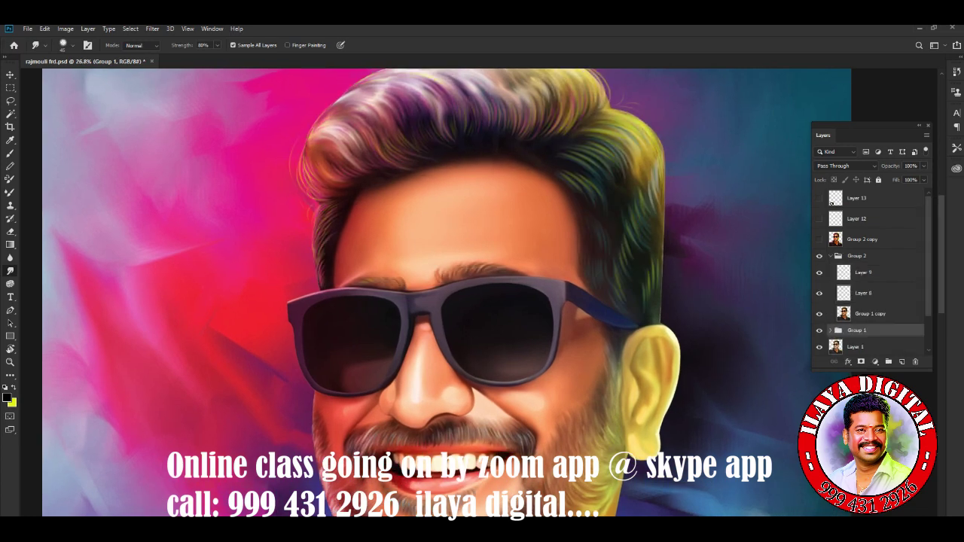
{"action": "left_click", "coordinate": [819, 273]}
{"action": "left_click", "coordinate": [820, 293]}
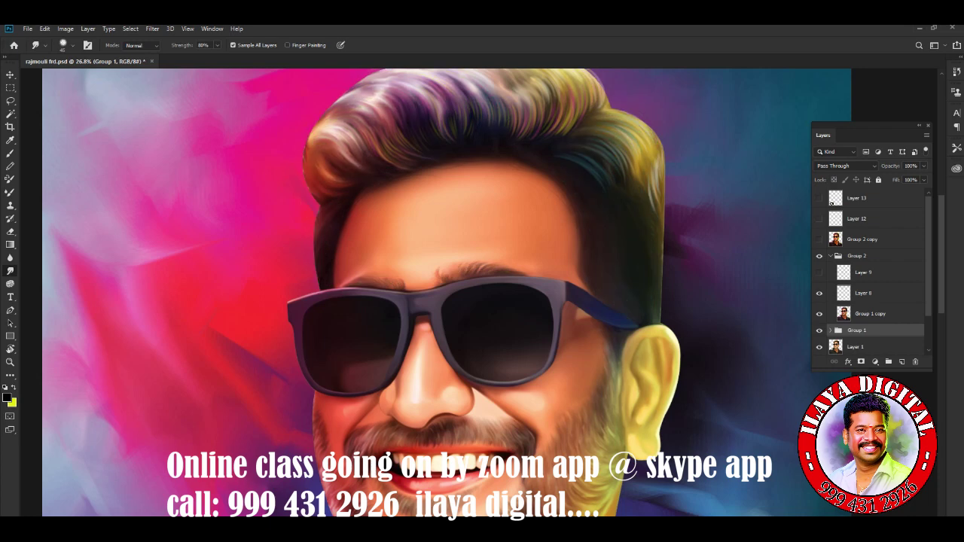
{"action": "left_click", "coordinate": [820, 273]}
{"action": "left_click", "coordinate": [819, 272]}
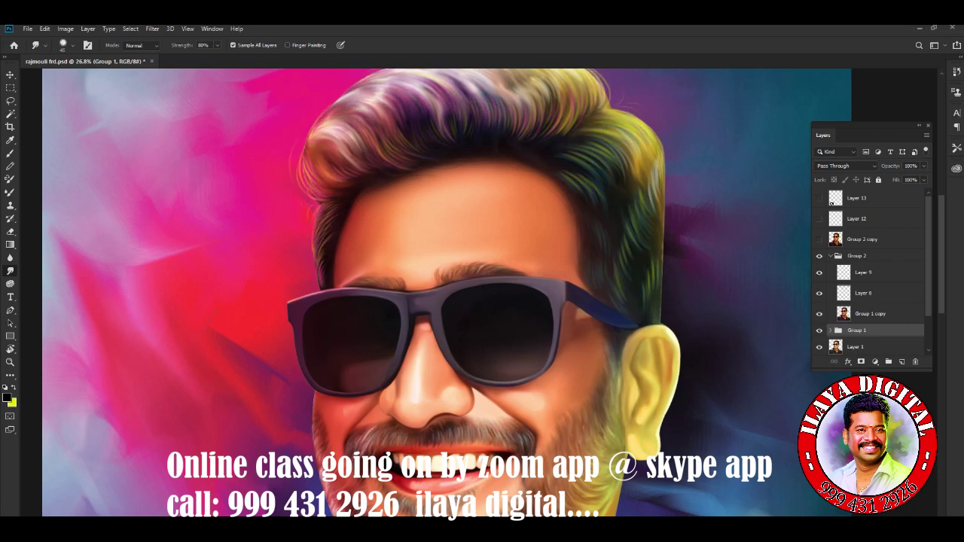
Collapse Group 2 and turn on the Group 2 copy hair painting
{"action": "left_click", "coordinate": [820, 256]}
{"action": "left_click", "coordinate": [830, 256]}
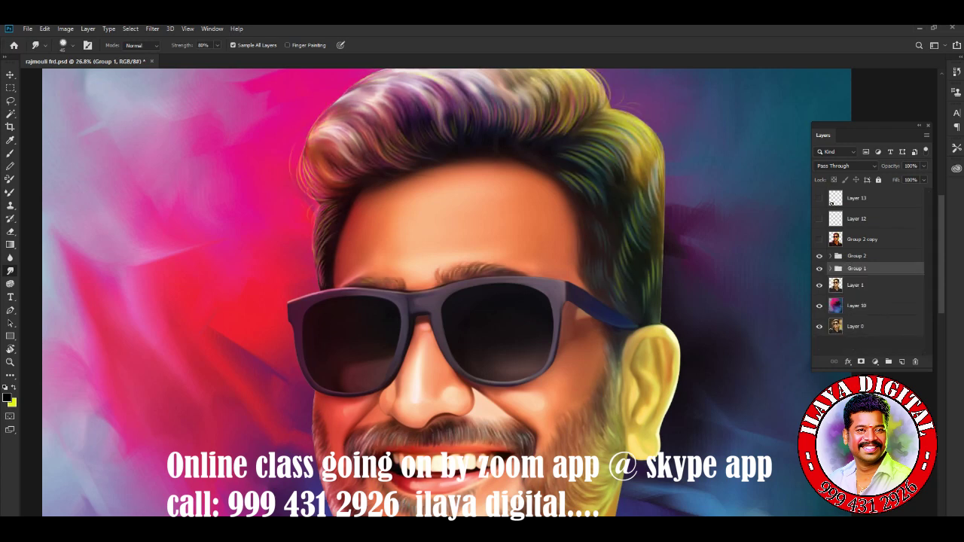
{"action": "left_click", "coordinate": [820, 240]}
Show the white frame, hide Group 1 and Group 2, and compare with the original photo
{"action": "left_click", "coordinate": [819, 218]}
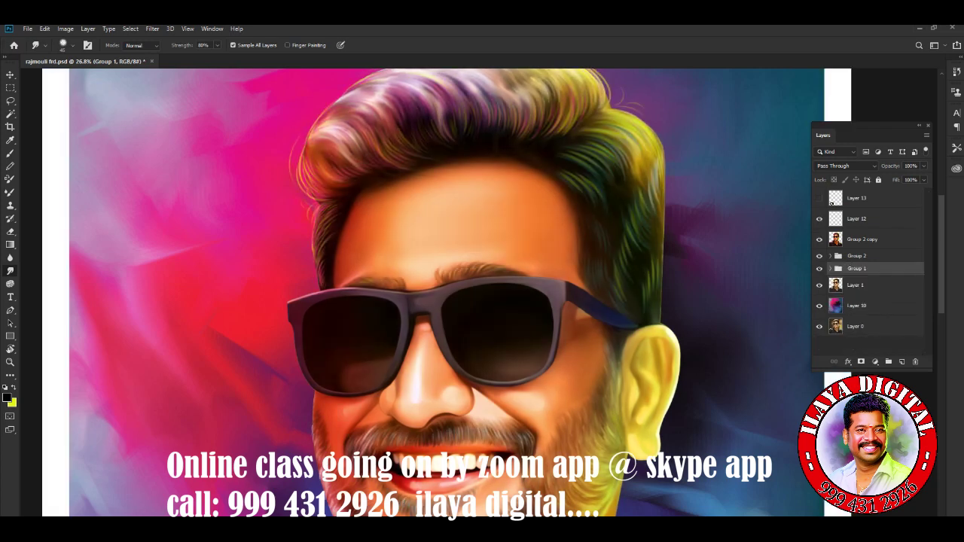
{"action": "scroll", "coordinate": [499, 179], "scroll_direction": "down", "scroll_amount": 5}
{"action": "scroll", "coordinate": [477, 303], "scroll_direction": "up", "scroll_amount": 1}
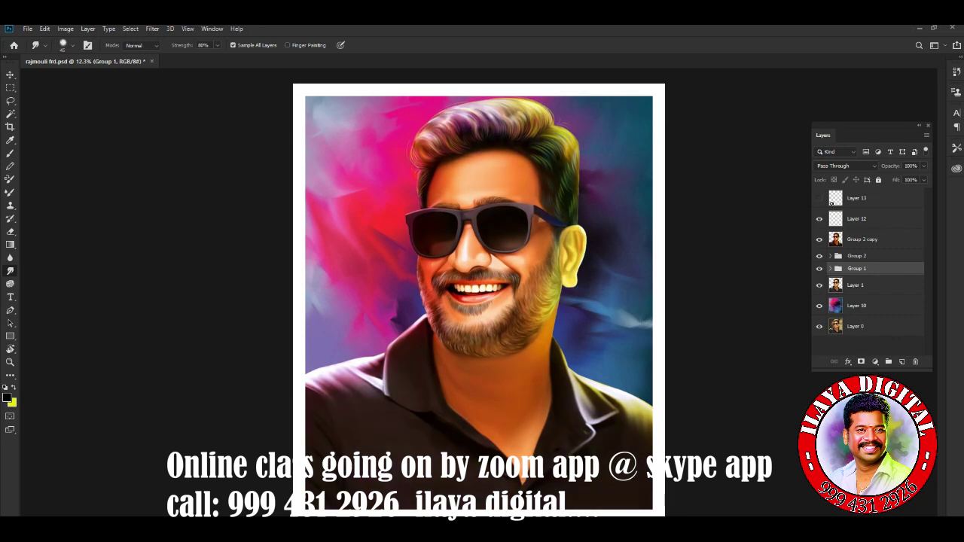
{"action": "left_click", "coordinate": [819, 256]}
{"action": "left_click", "coordinate": [820, 238]}
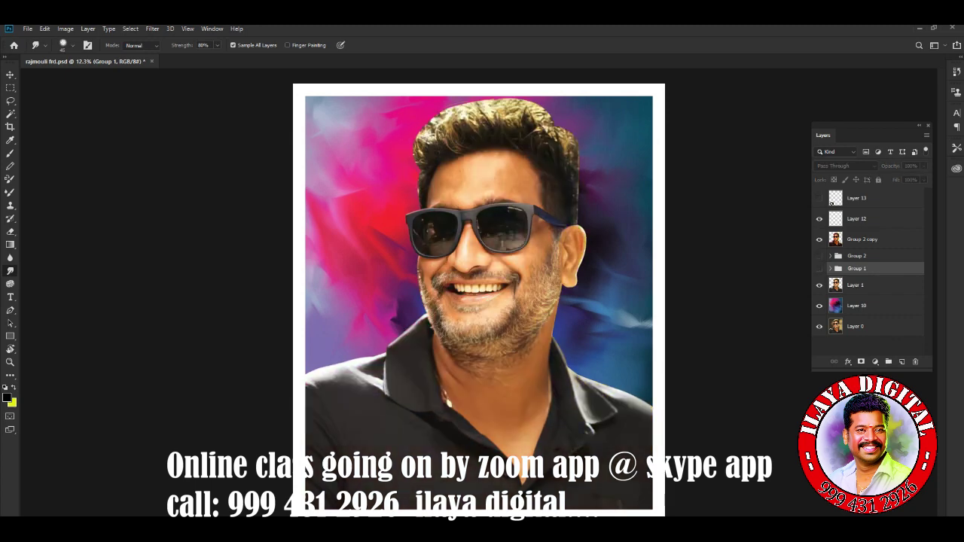
{"action": "left_click", "coordinate": [819, 239]}
{"action": "left_click", "coordinate": [819, 239]}
{"action": "left_click", "coordinate": [820, 239]}
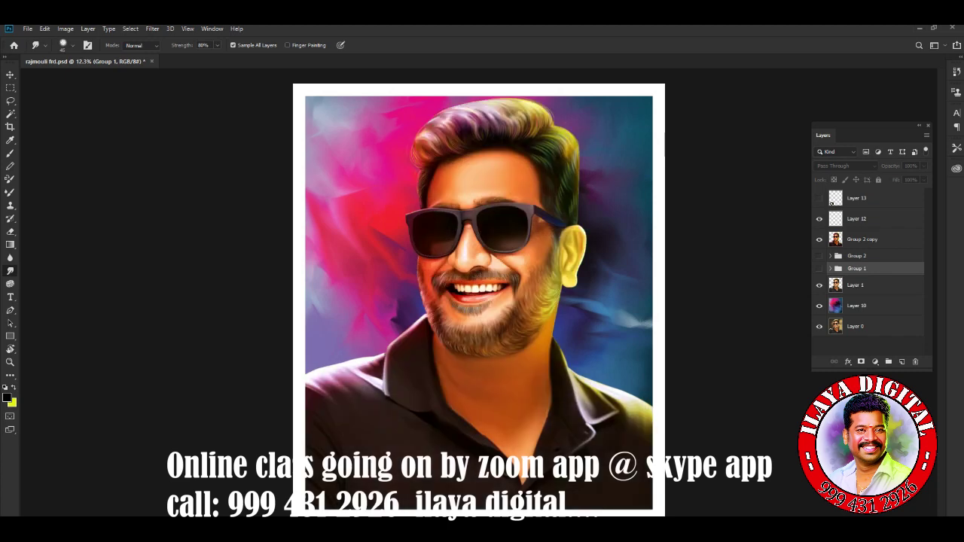
Turn on Layer 13's round logo, then toggle Group 2 copy to compare and keep it visible
{"action": "left_click", "coordinate": [820, 197]}
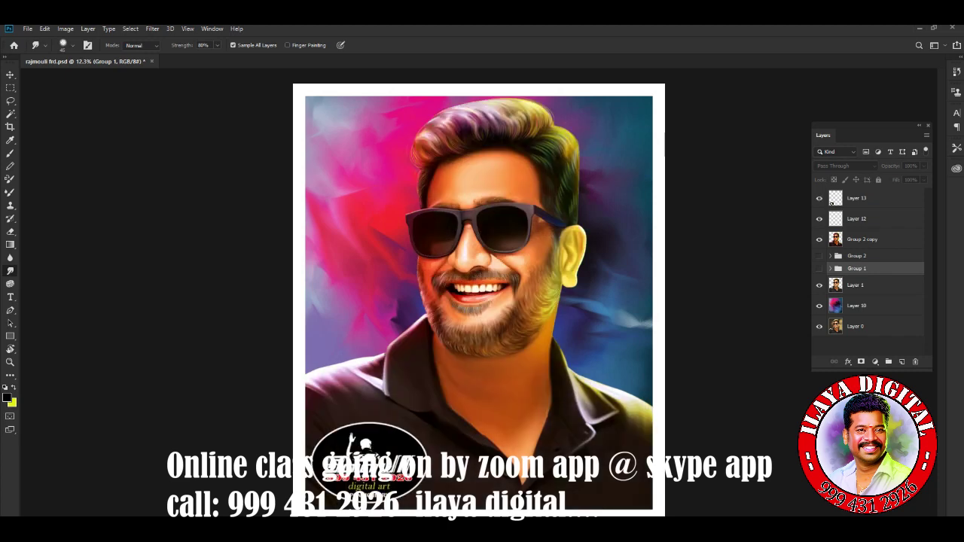
{"action": "scroll", "coordinate": [479, 301], "scroll_direction": "up", "scroll_amount": 2}
{"action": "scroll", "coordinate": [479, 301], "scroll_direction": "down", "scroll_amount": 4}
{"action": "scroll", "coordinate": [479, 301], "scroll_direction": "up", "scroll_amount": 2}
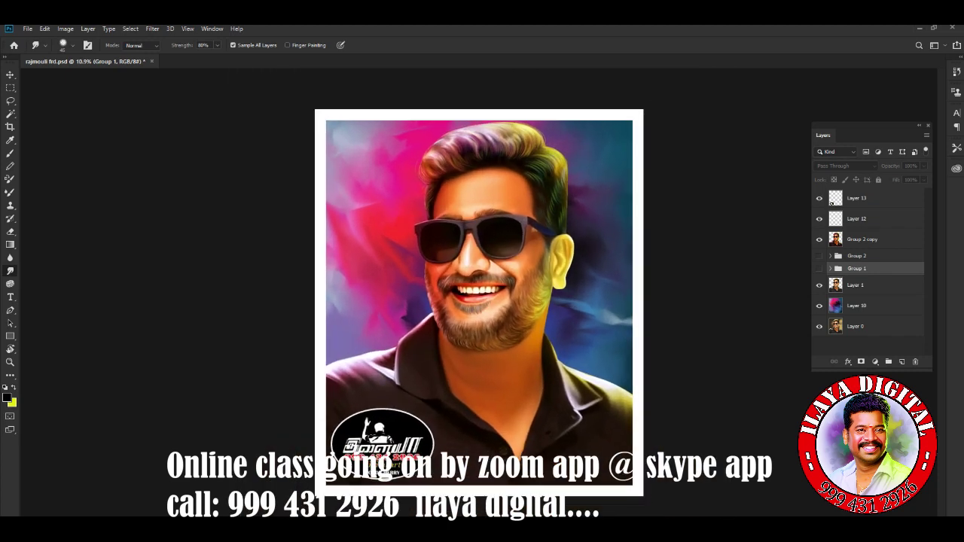
{"action": "left_click", "coordinate": [820, 239]}
{"action": "left_click", "coordinate": [820, 239]}
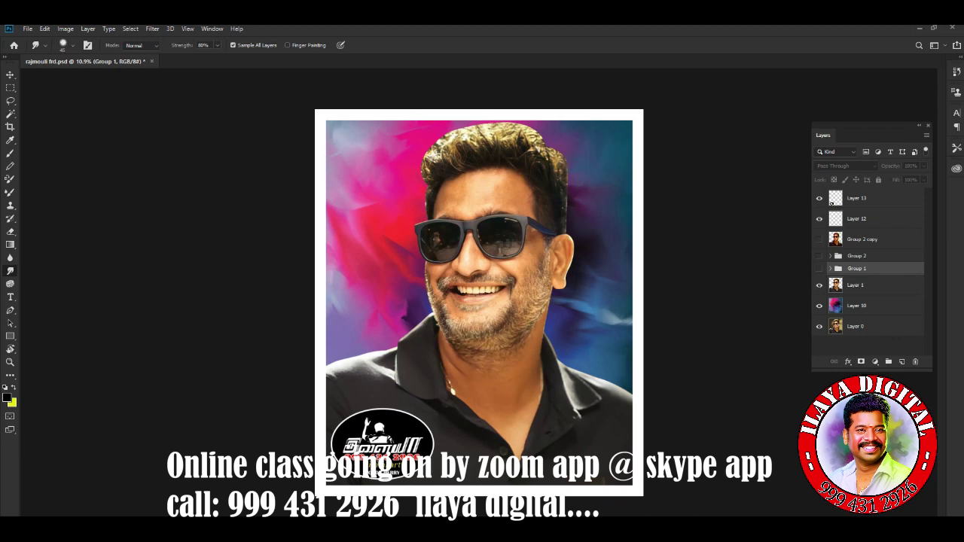
{"action": "left_click", "coordinate": [819, 238]}
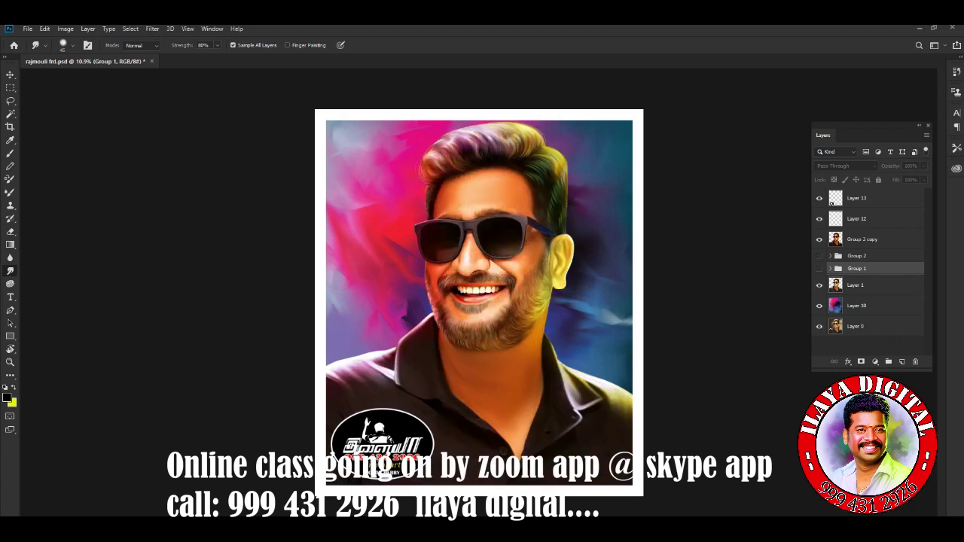